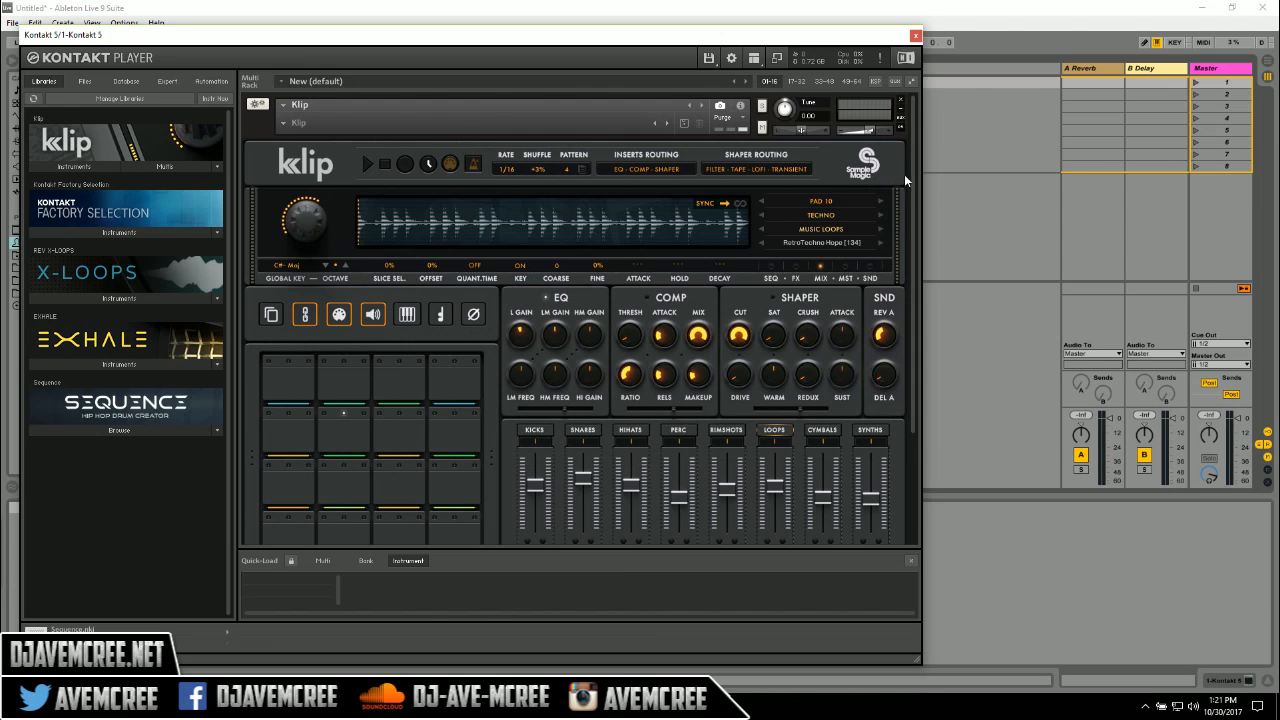
drag(915, 169, 915, 198)
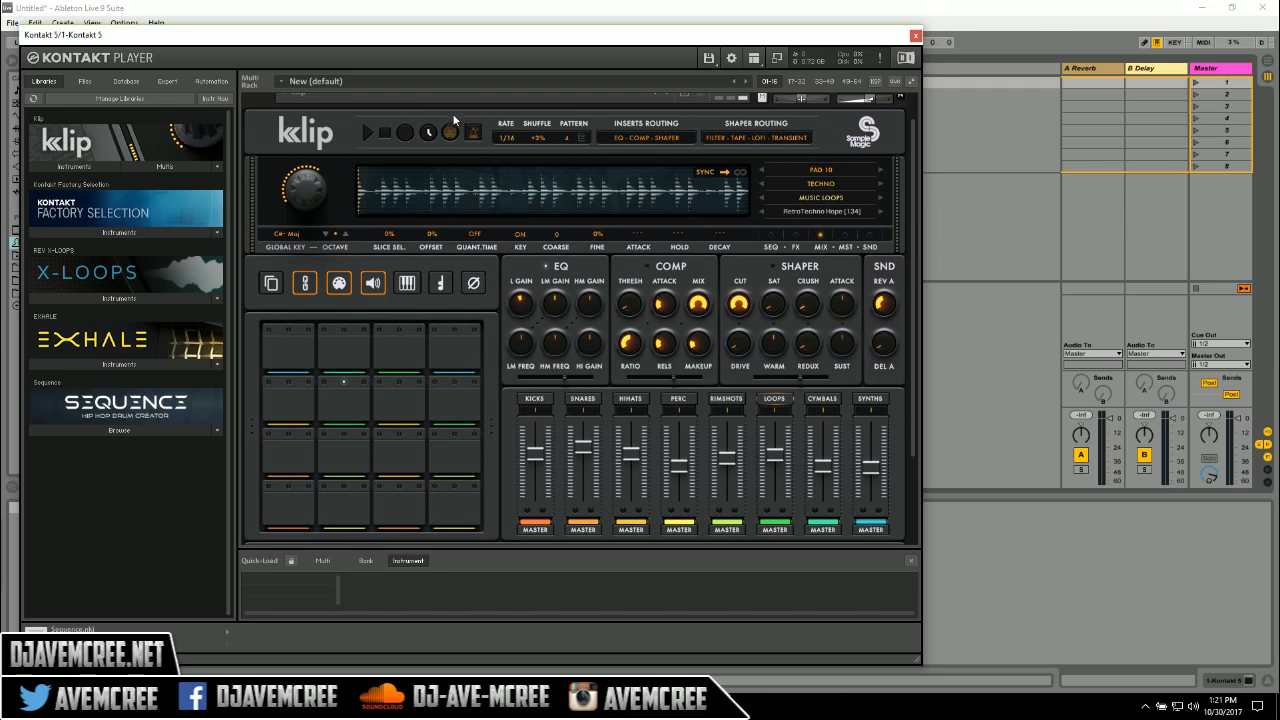
click(428, 133)
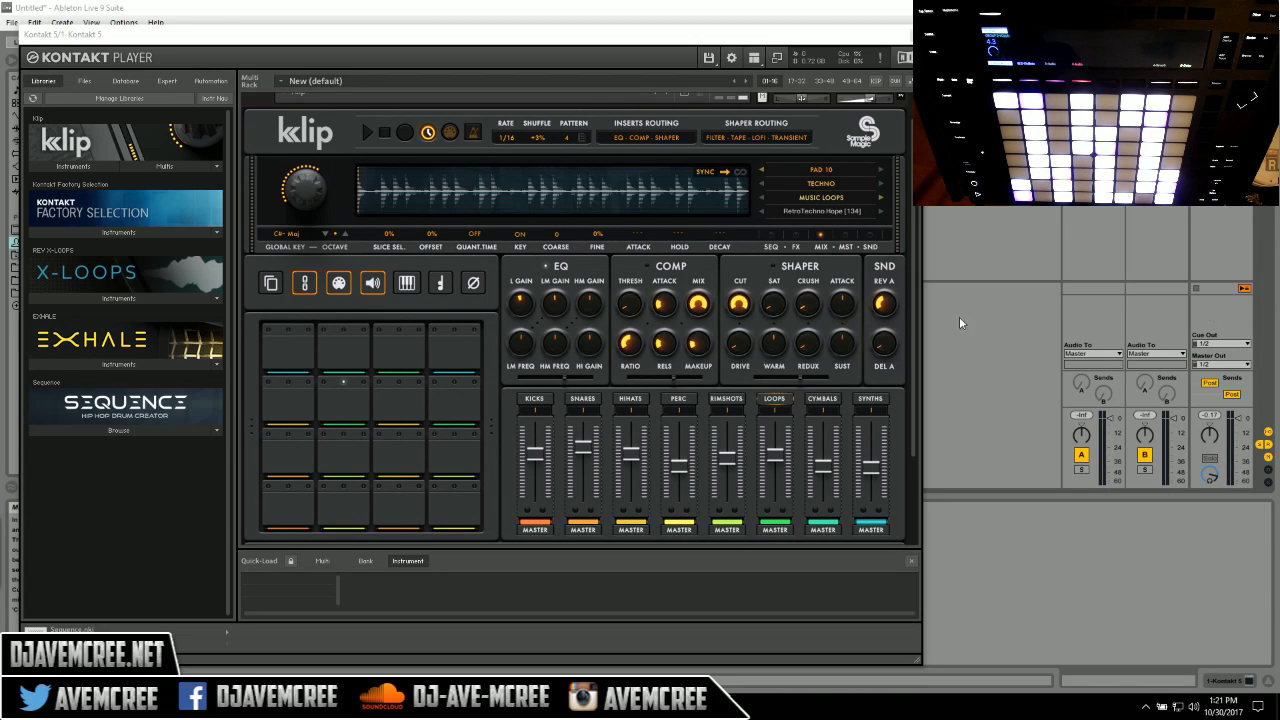
click(429, 134)
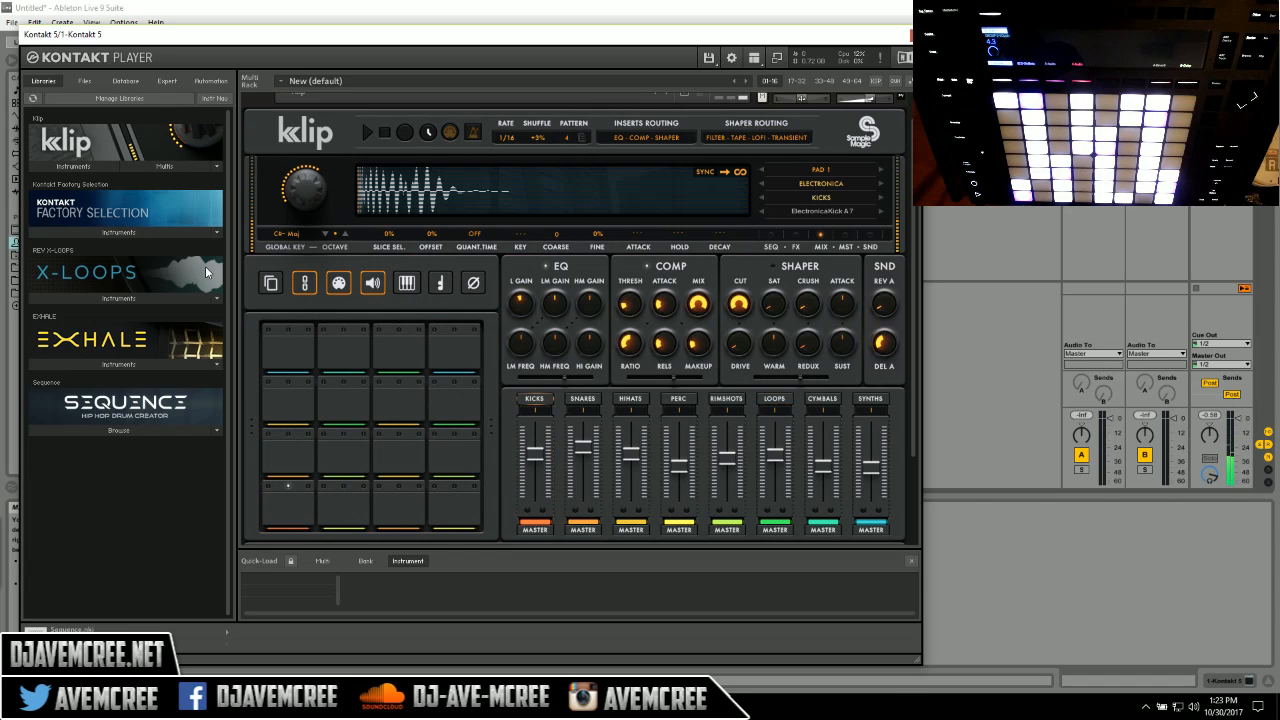
Load the ElectronicaKick B 129 sample onto pad 1.
click(804, 210)
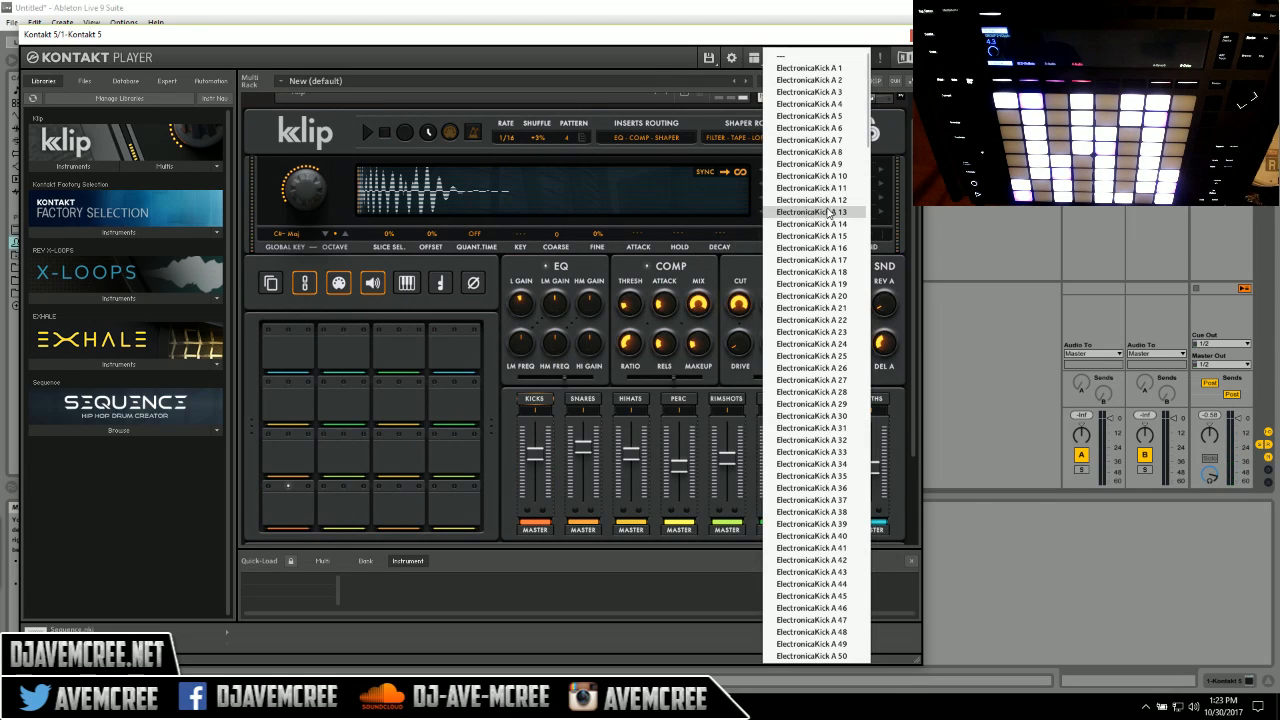
drag(871, 148, 861, 541)
scroll(861, 541, down, 15)
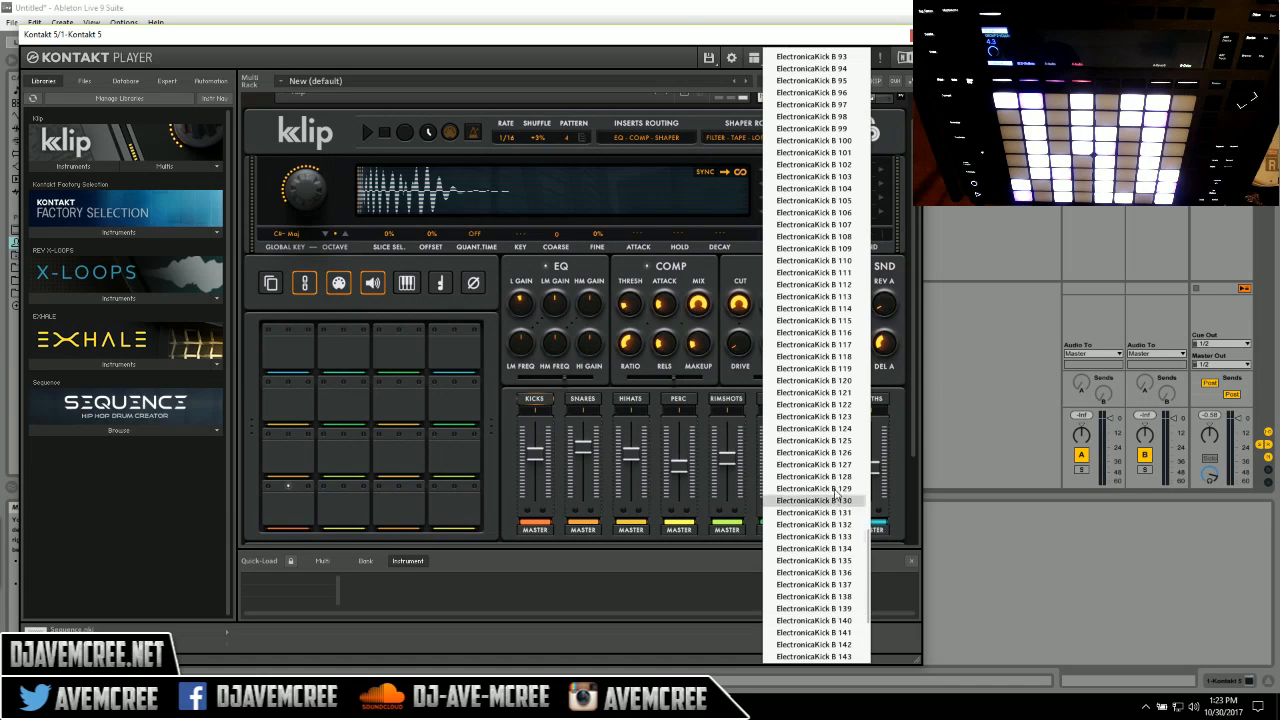
click(835, 489)
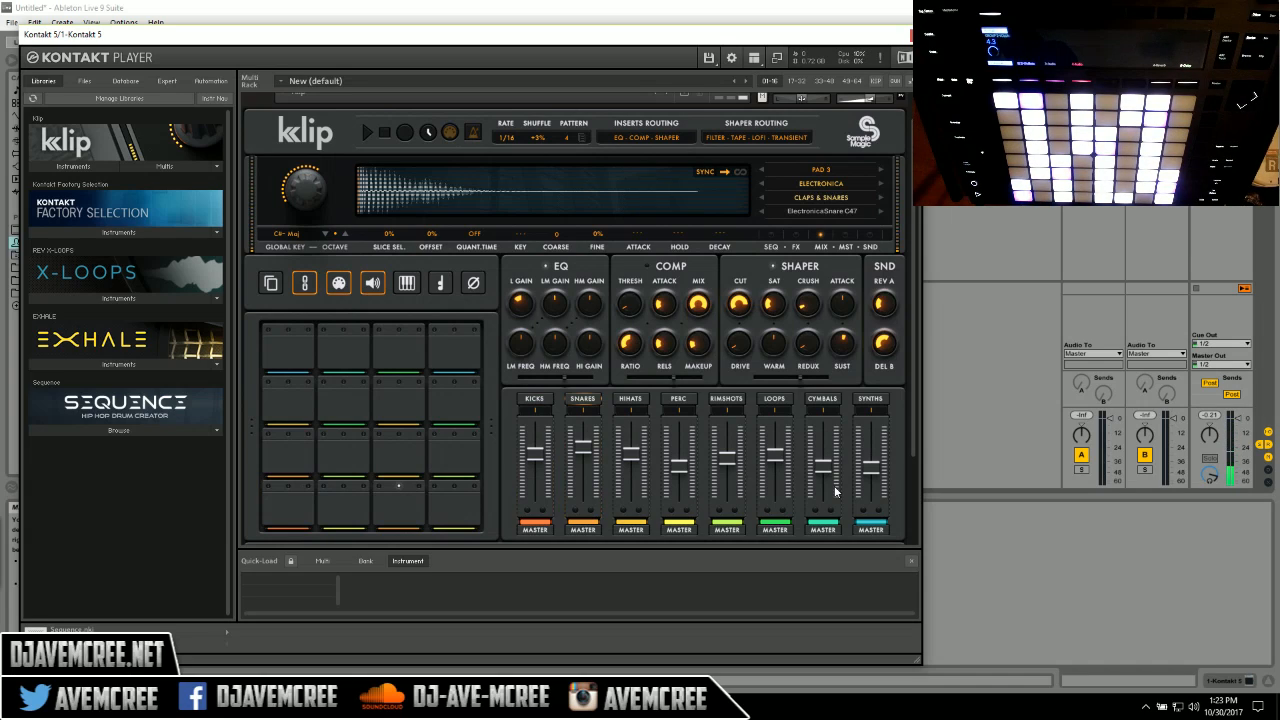
Load the ElectronicaSnare B87 sample onto pad 3.
click(864, 209)
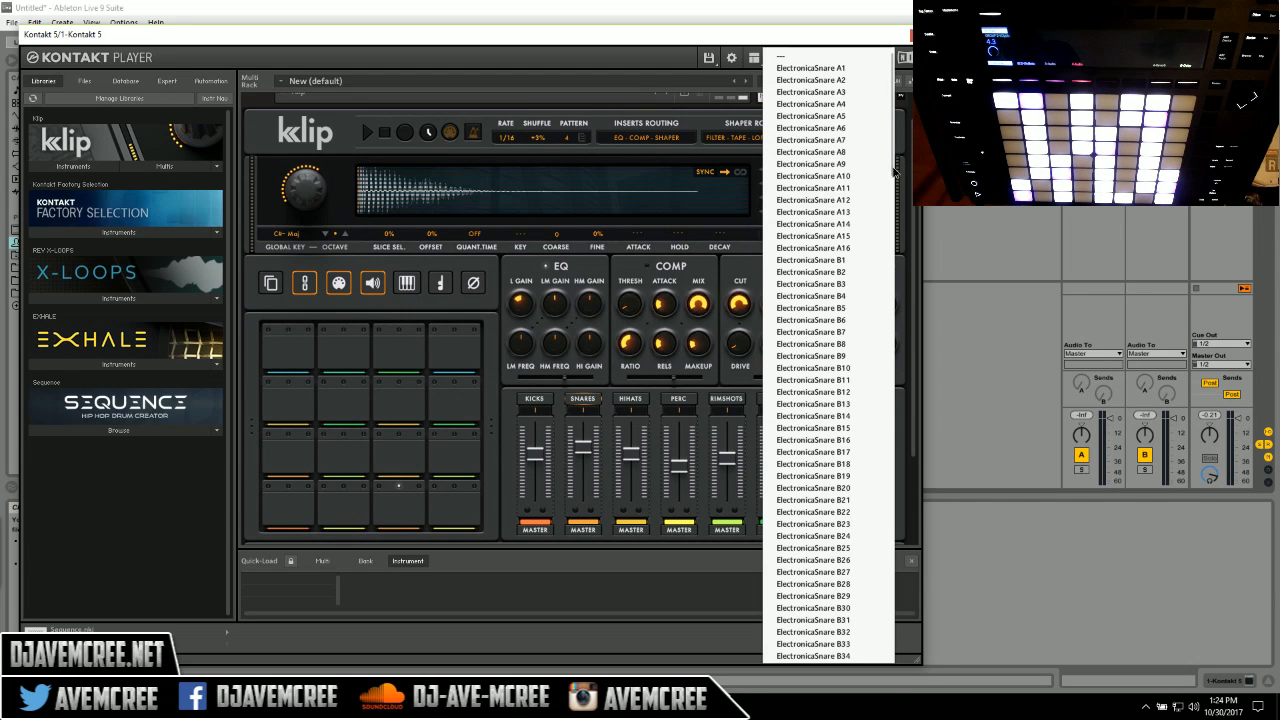
drag(893, 170, 893, 357)
click(835, 357)
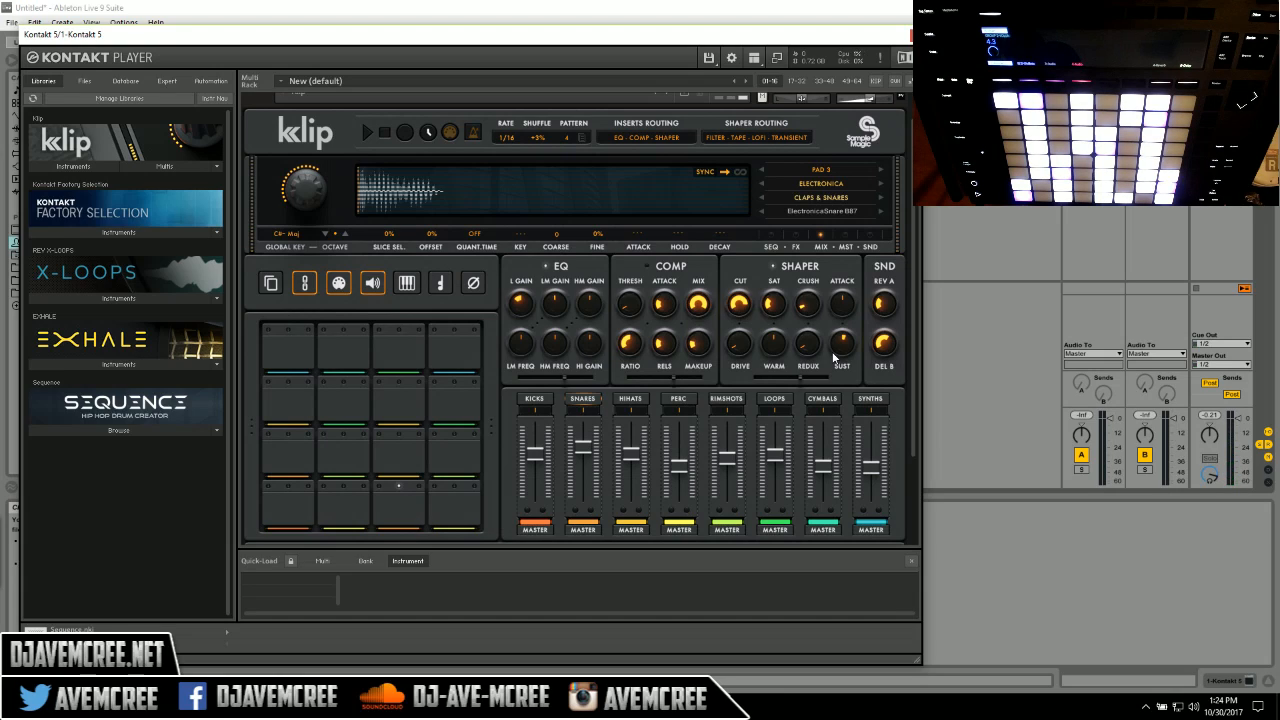
Switch pad 3 to the VintageSnare Drumulator 1 sample from the Vintage genre and show the sequencer page.
click(826, 185)
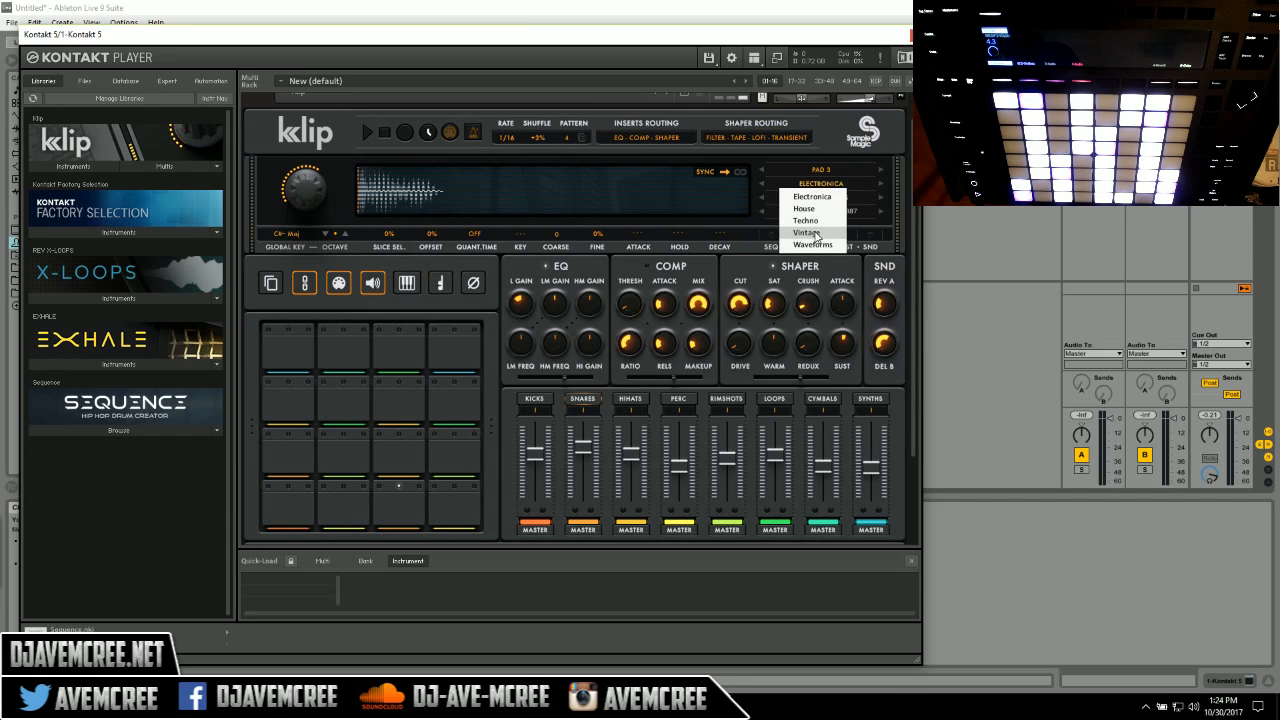
click(817, 233)
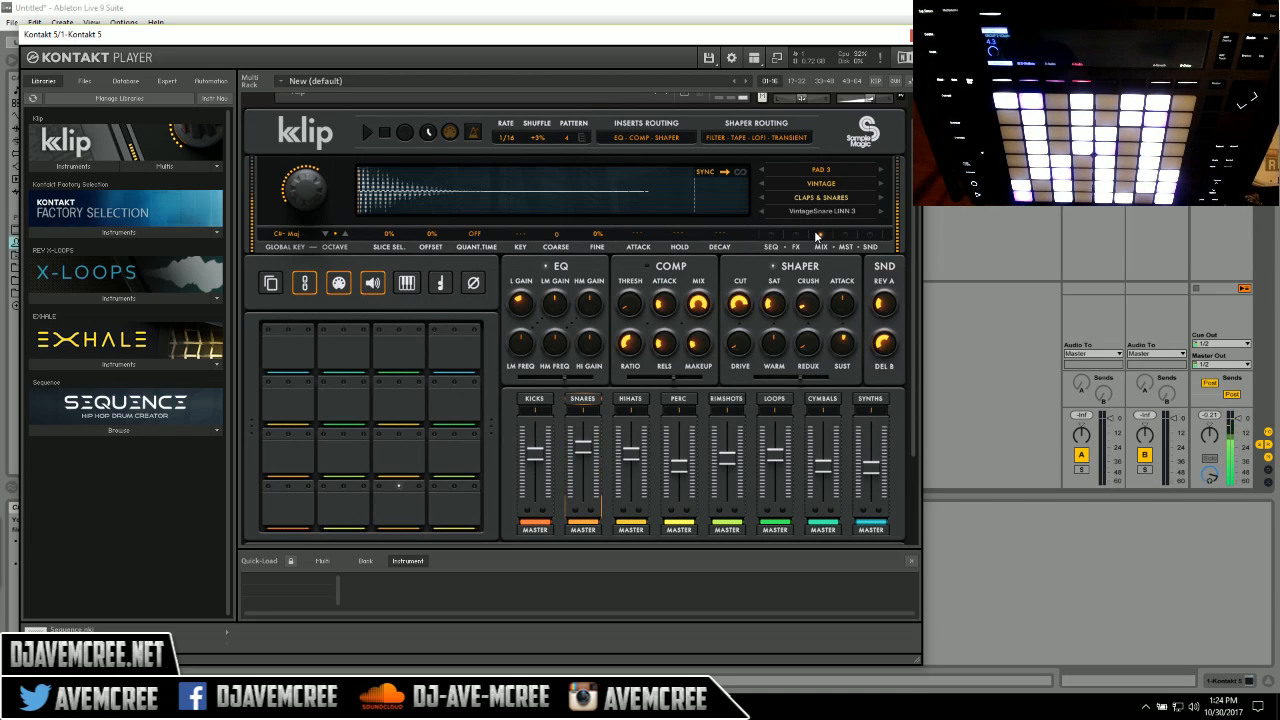
click(831, 214)
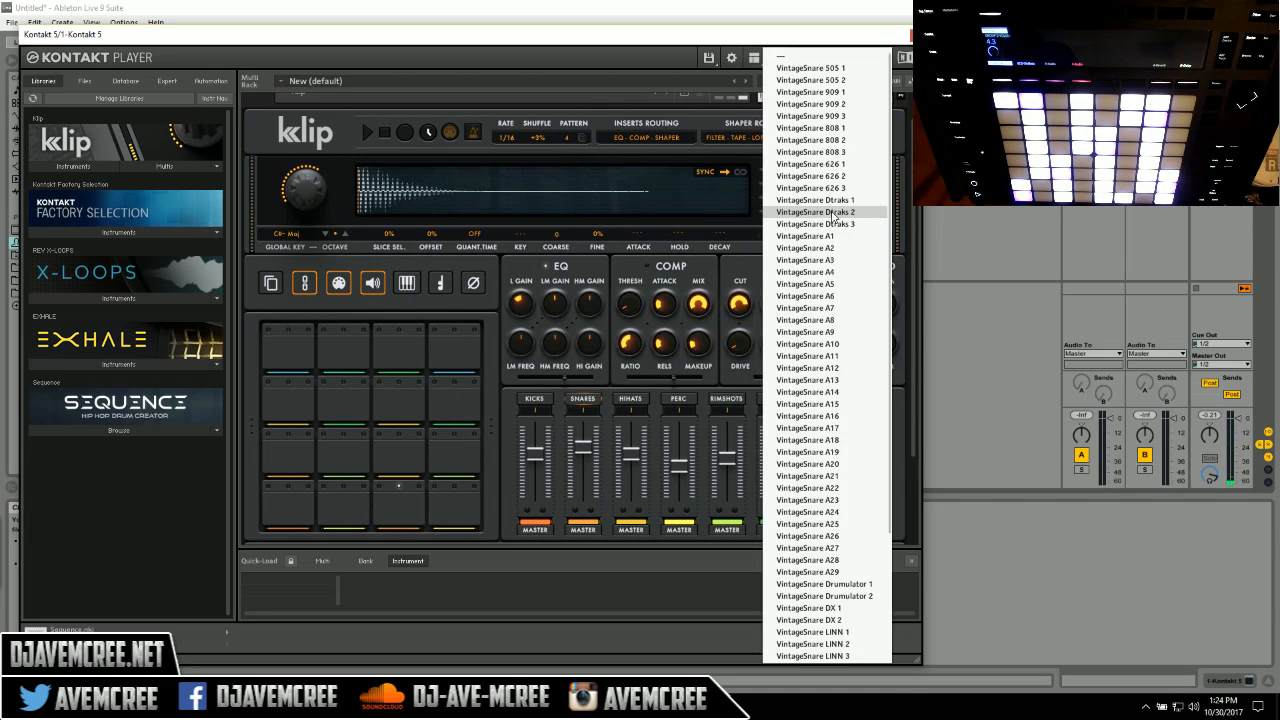
click(856, 584)
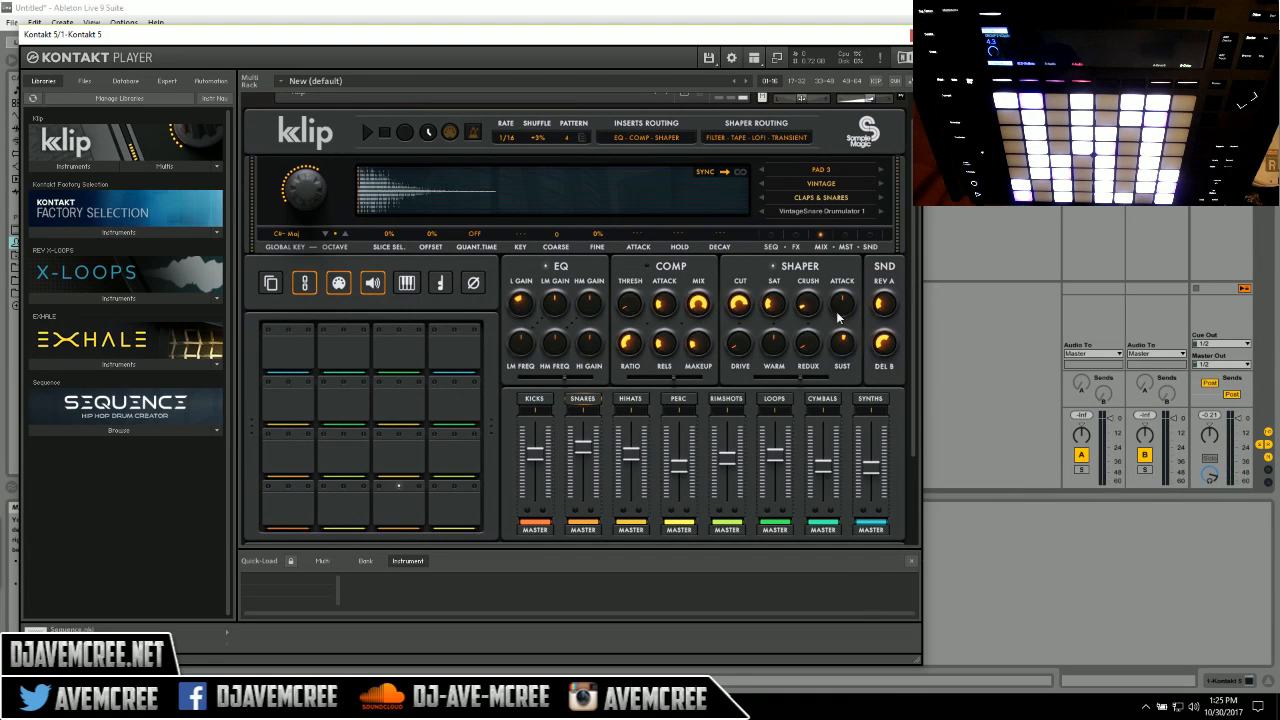
click(774, 248)
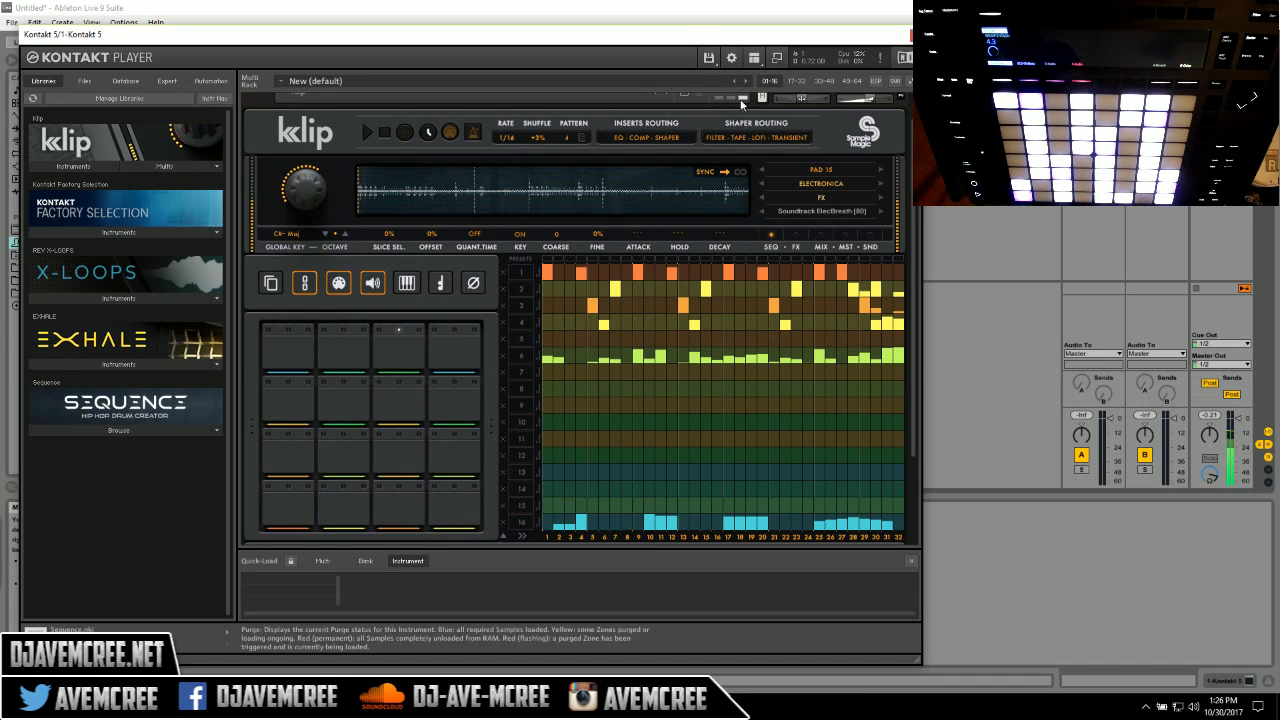
Set pad 15's genre to Techno and step forward through nine GlitchHop FX samples to audition them.
click(840, 186)
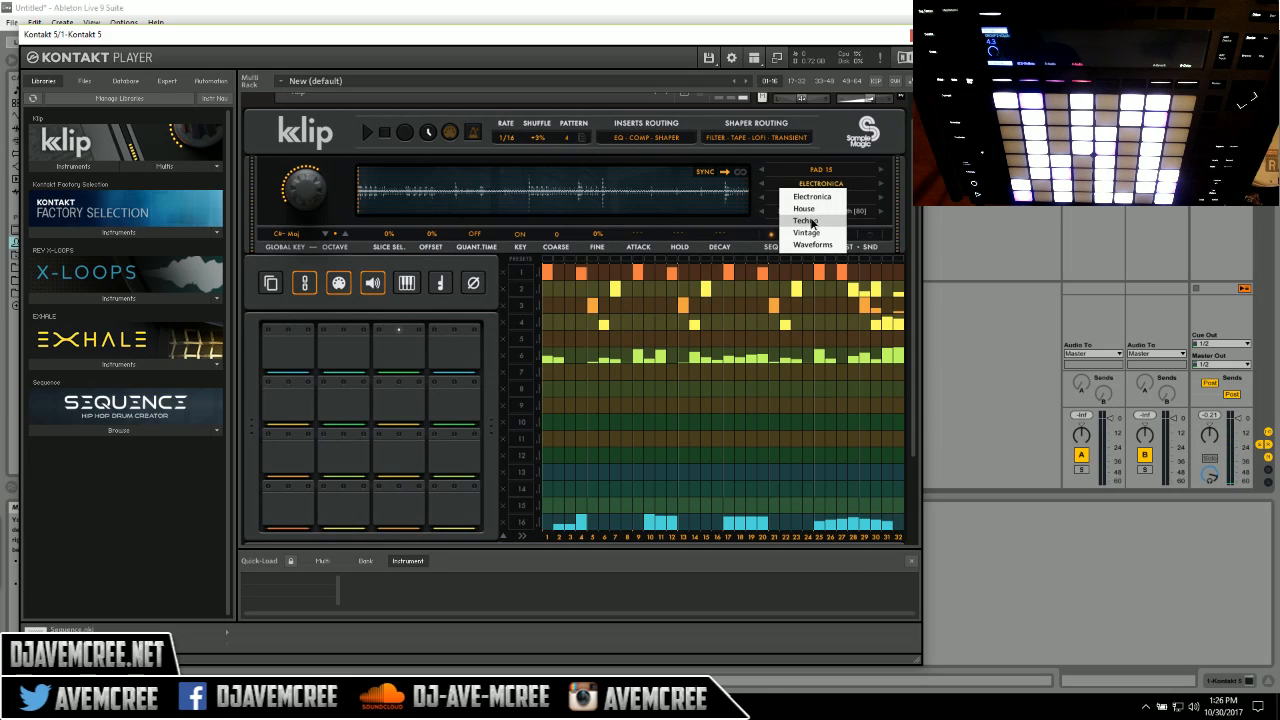
click(809, 220)
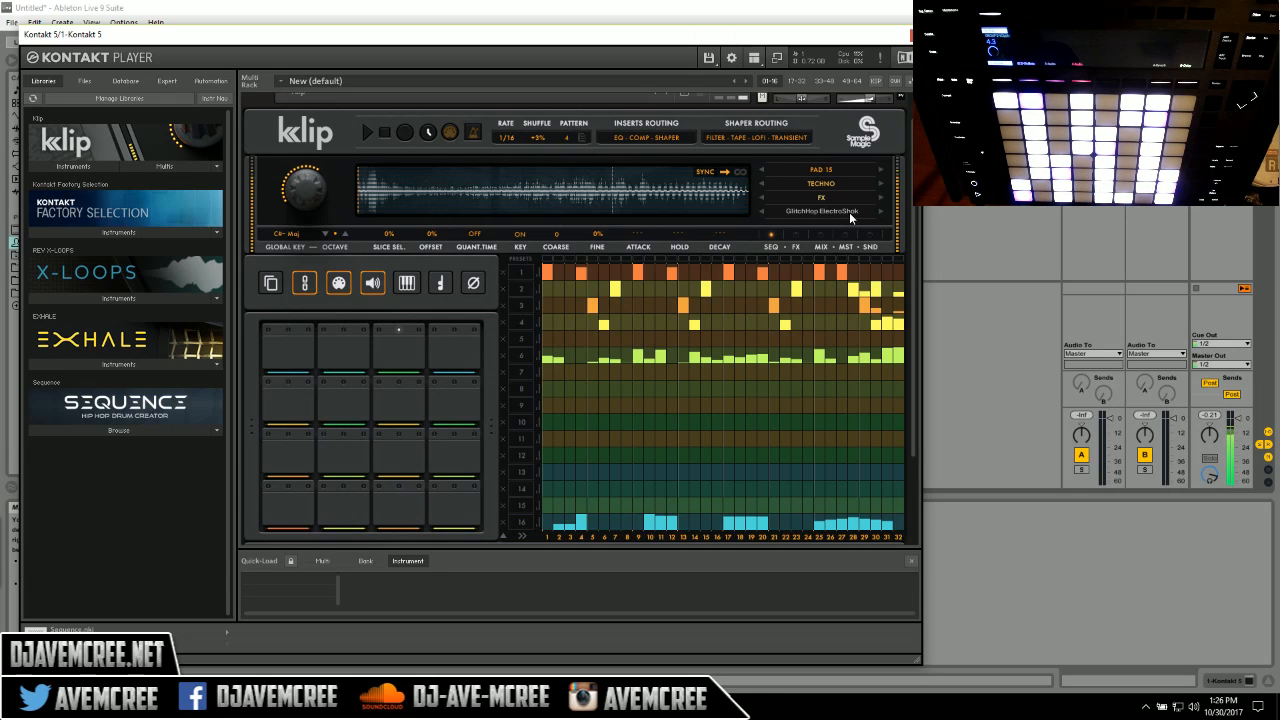
click(881, 211)
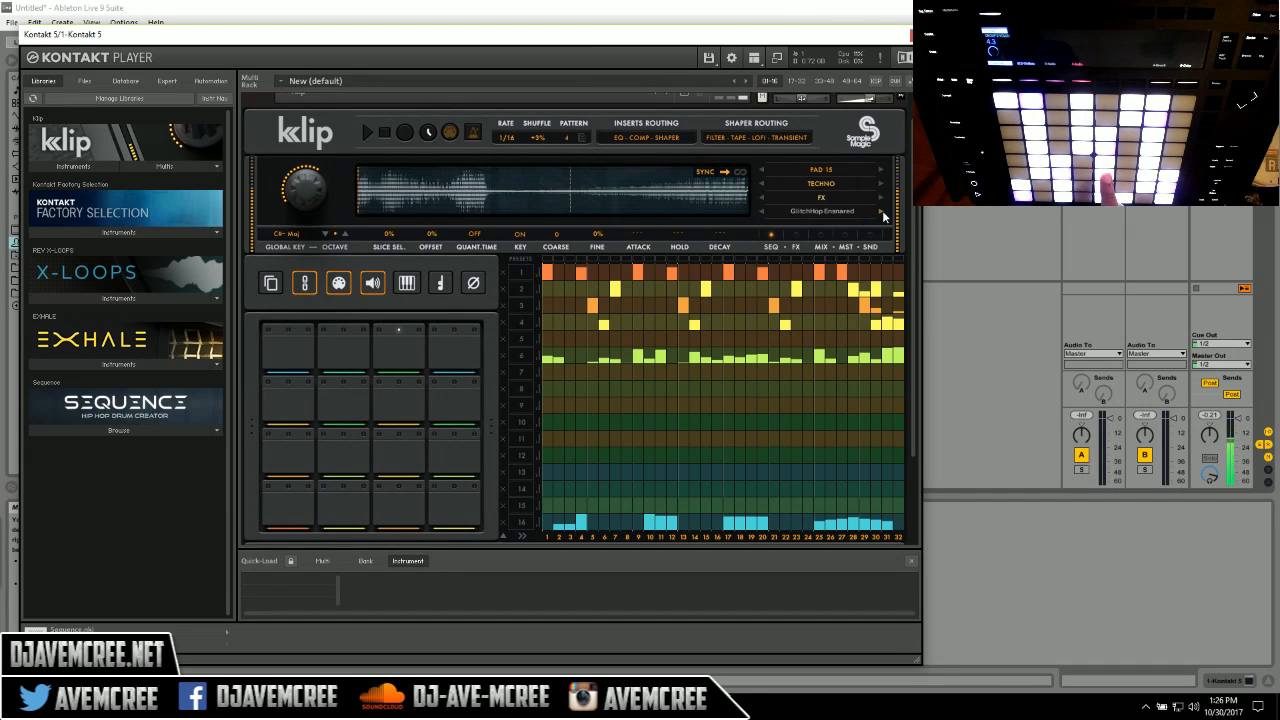
click(882, 211)
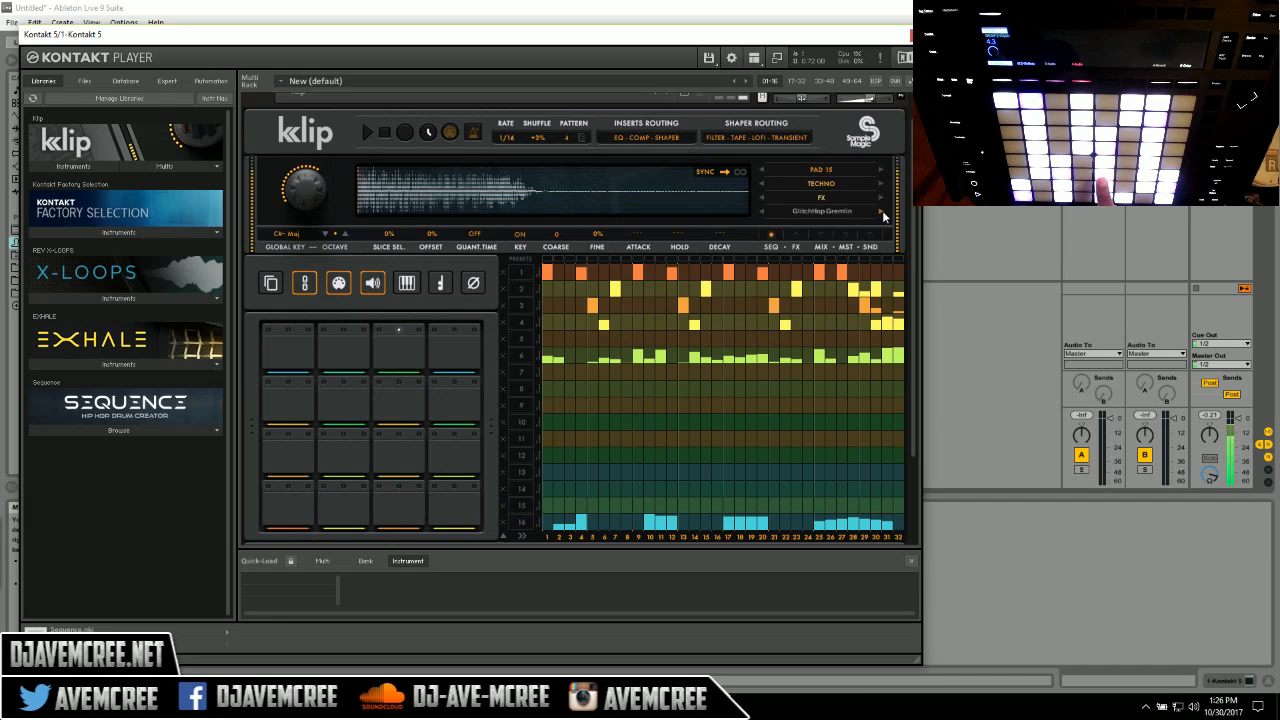
click(882, 211)
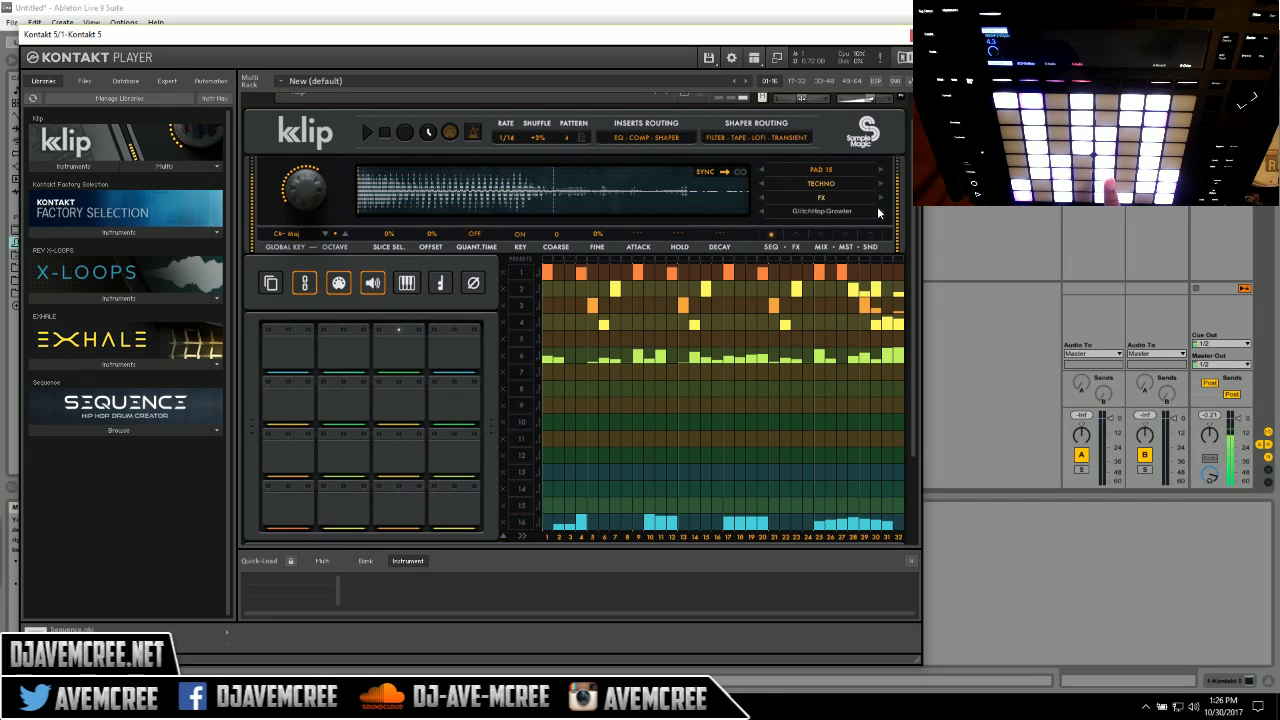
click(879, 208)
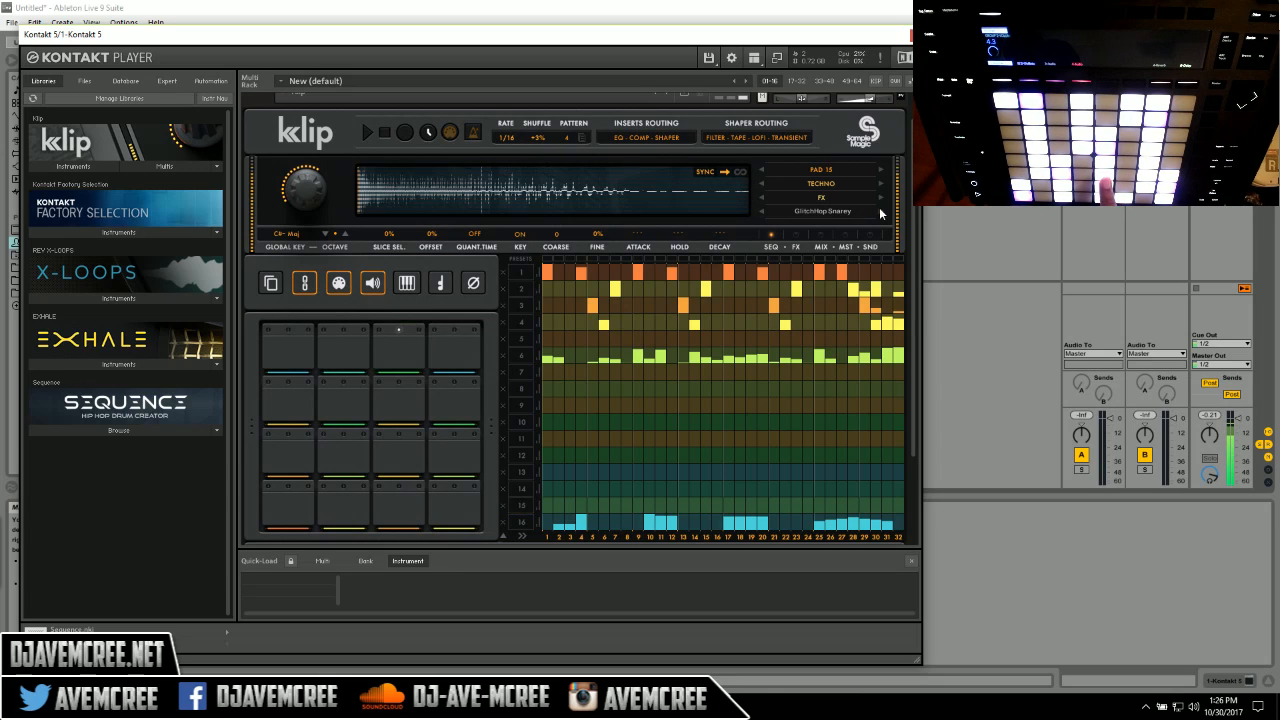
click(879, 209)
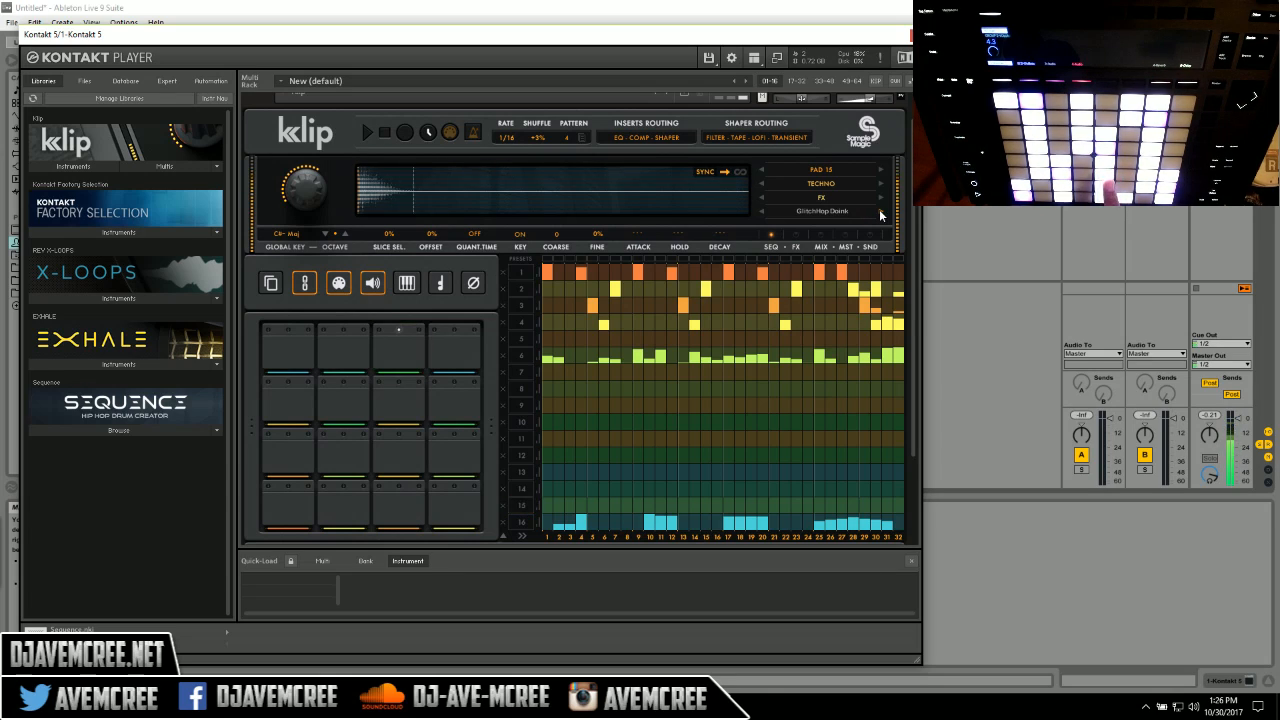
click(879, 209)
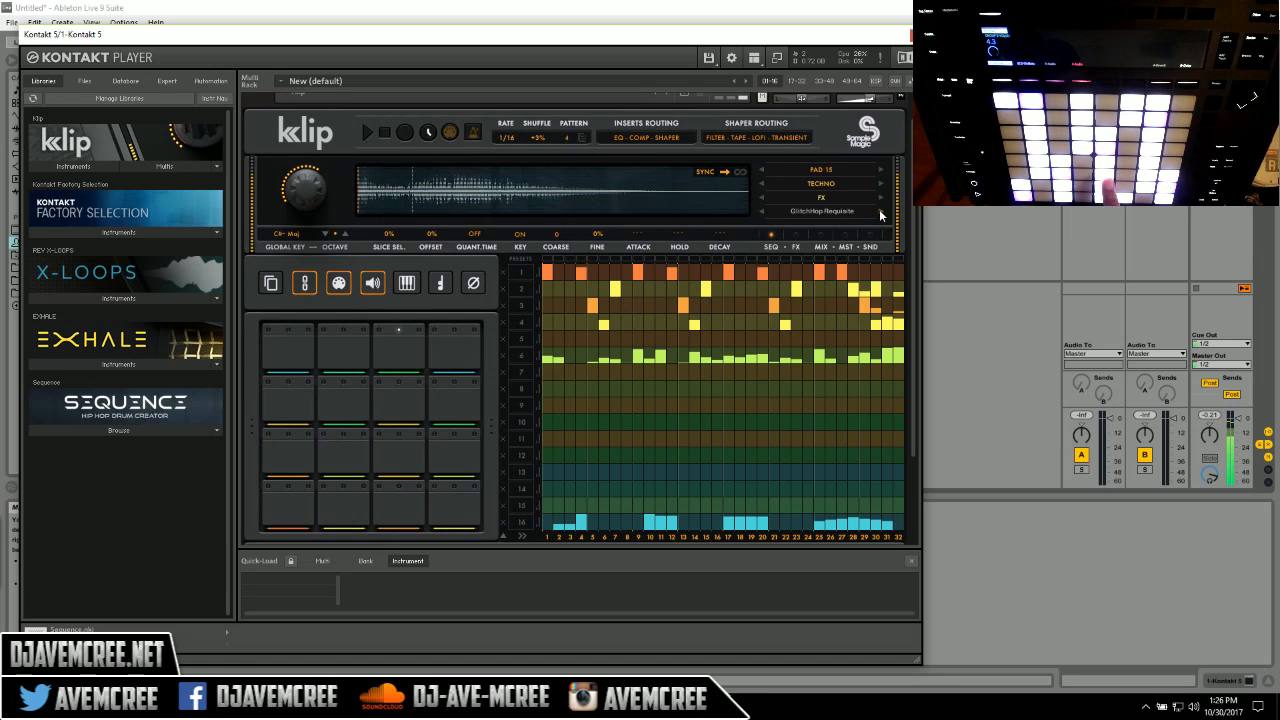
click(879, 209)
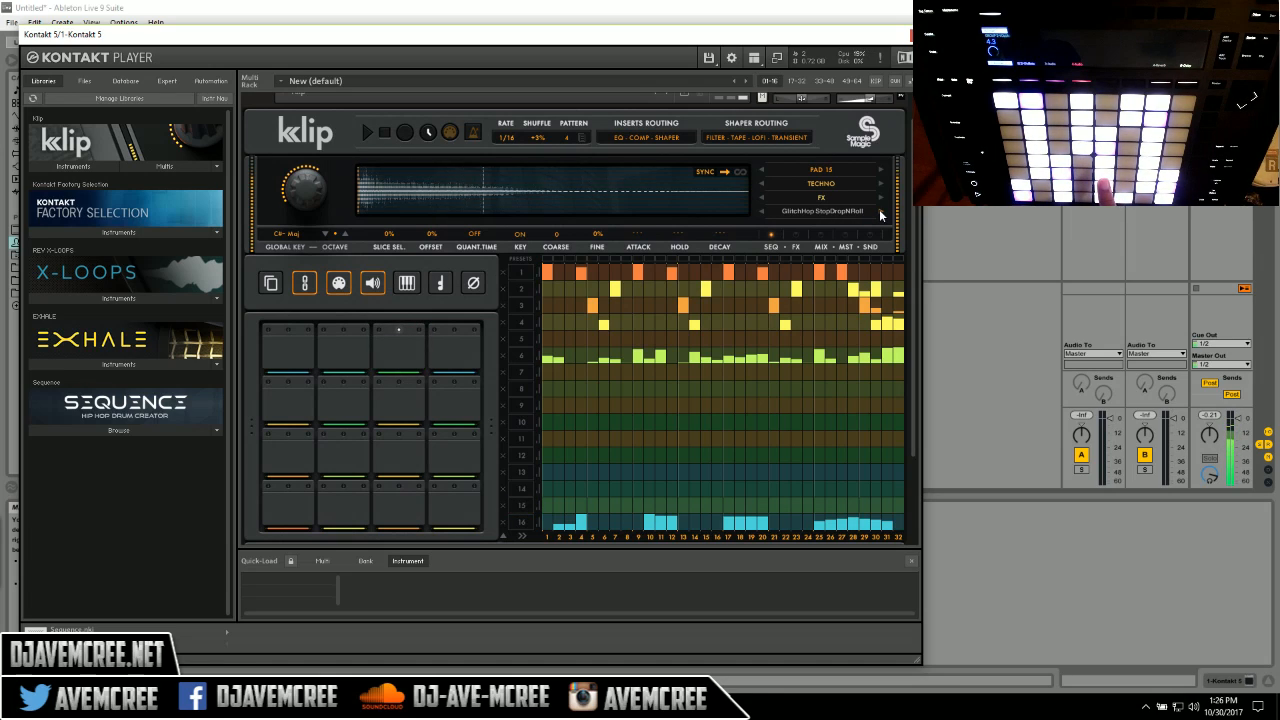
click(879, 209)
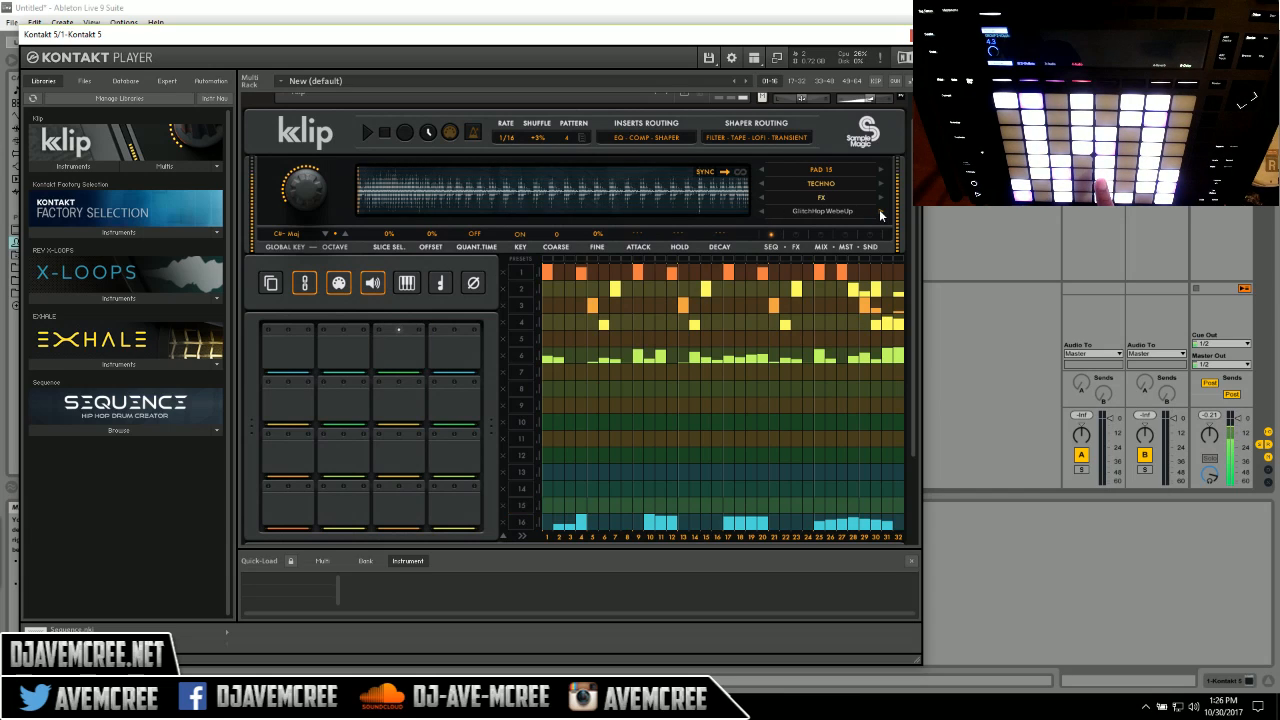
click(879, 209)
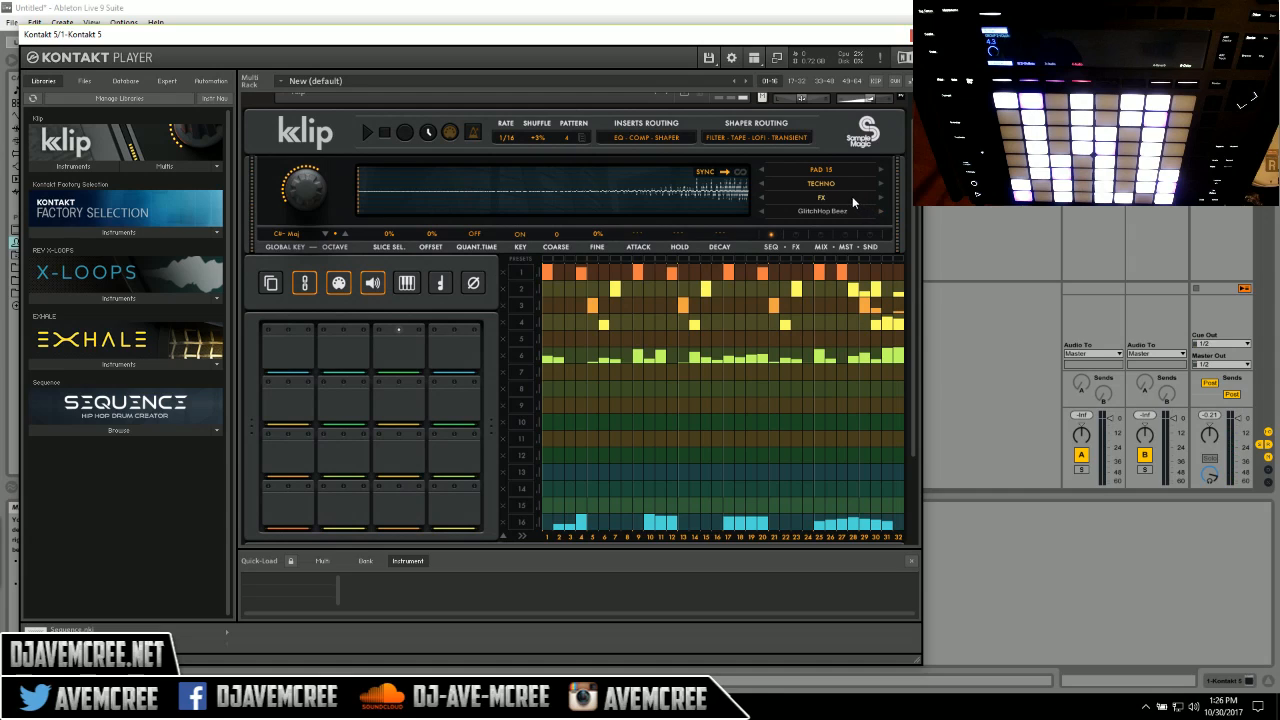
Set pad 15's category to Percussion and step forward through the TechnoPerc Minimal samples past Minimal 42.
click(853, 199)
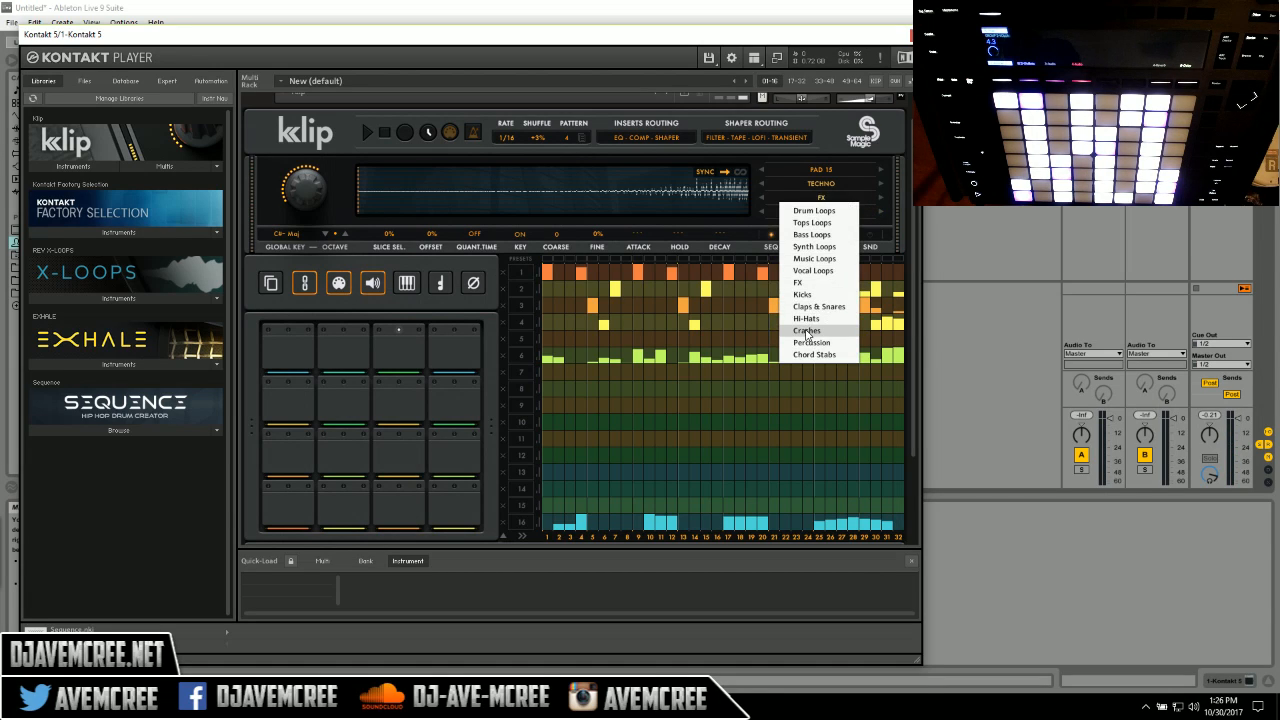
click(805, 343)
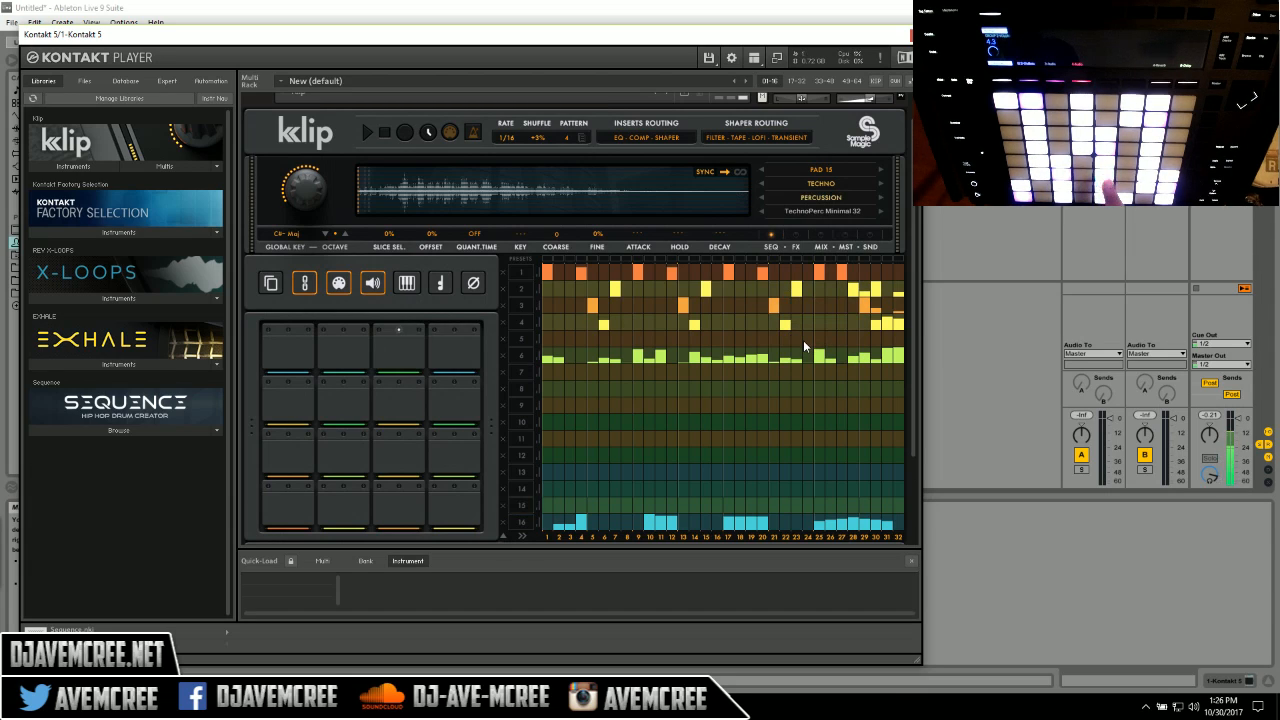
click(882, 211)
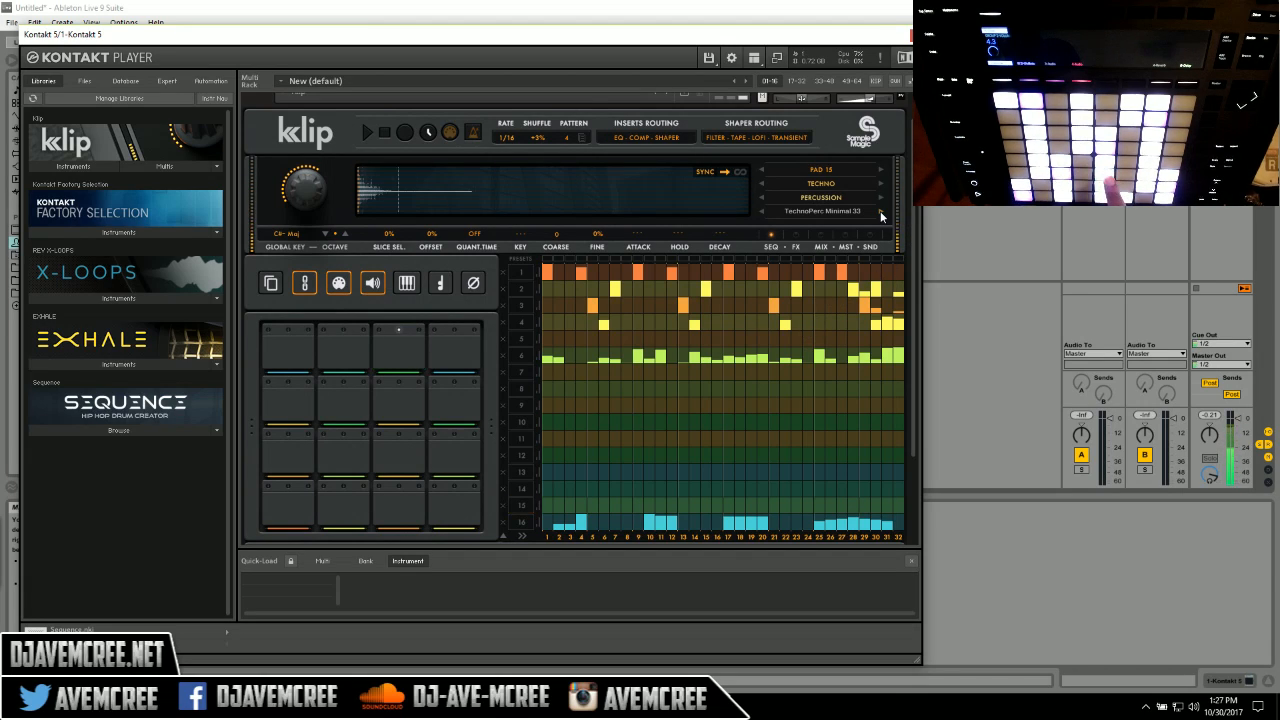
click(881, 211)
click(881, 211)
click(881, 211)
click(881, 211)
click(881, 211)
click(881, 211)
click(881, 211)
click(881, 211)
click(881, 211)
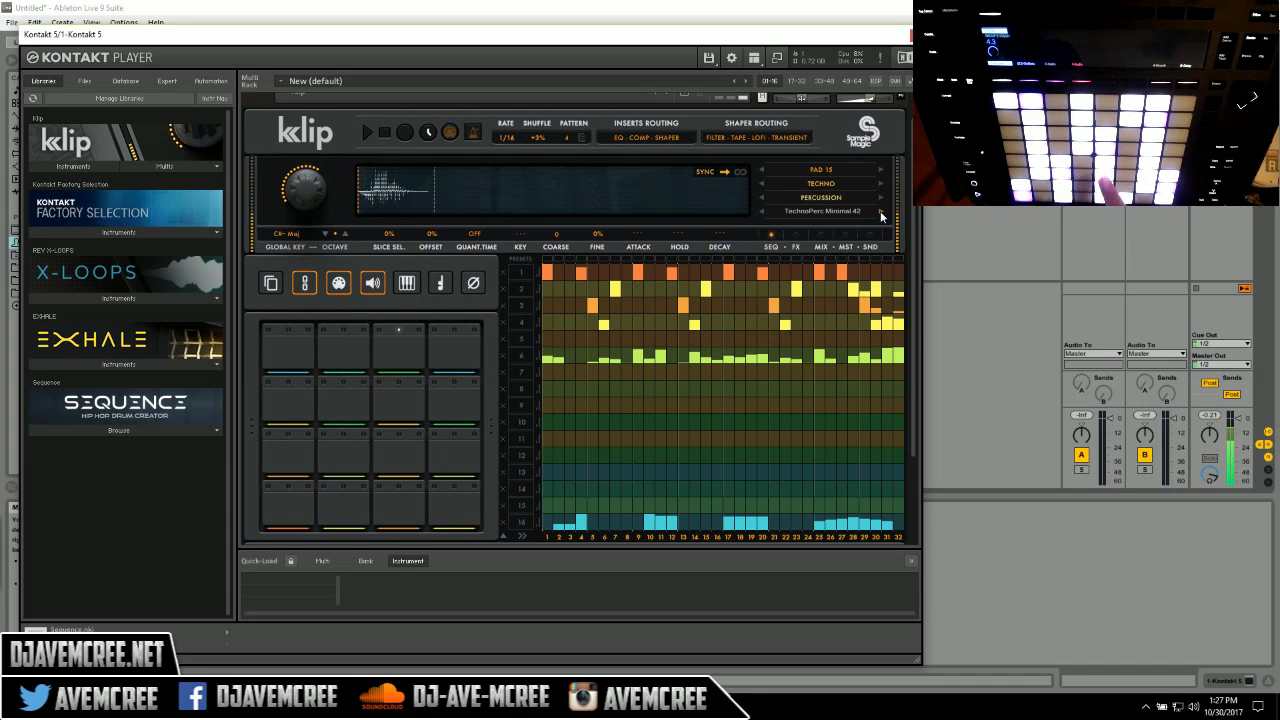
click(881, 211)
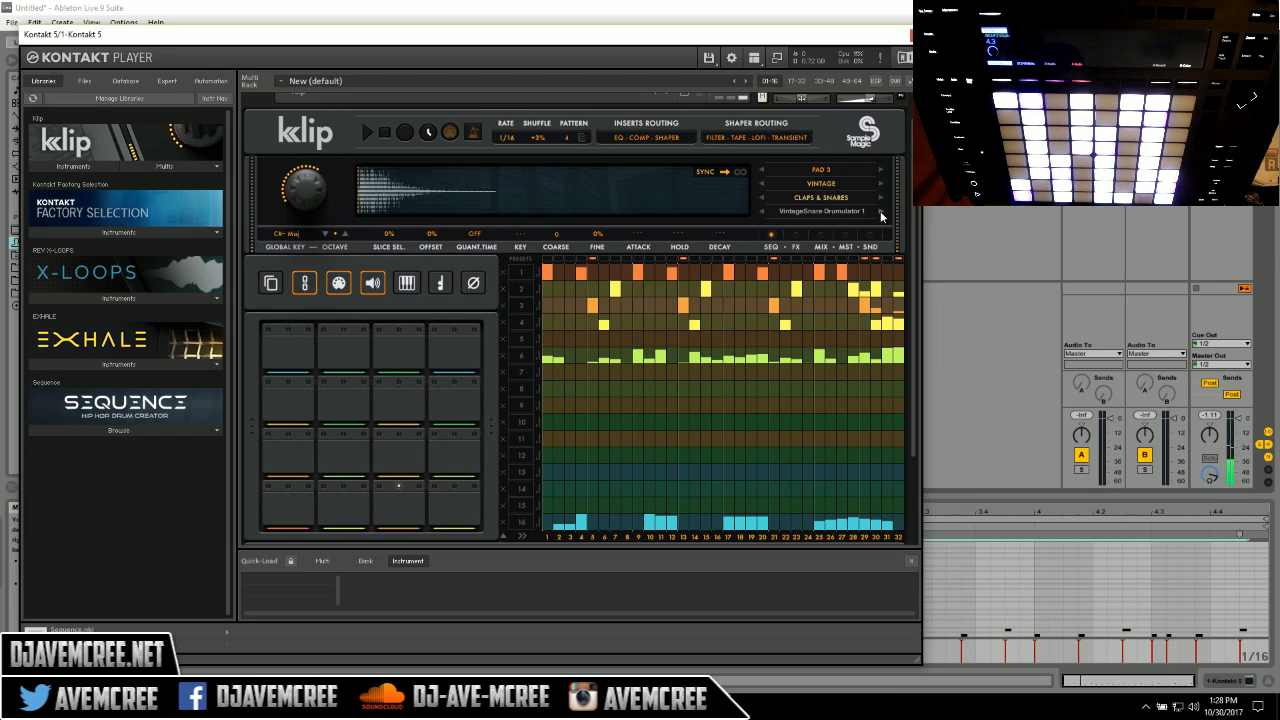
Replace pad 3's sample with ElectronicaSnare A4 from the Electronica genre and audition the pad.
click(861, 217)
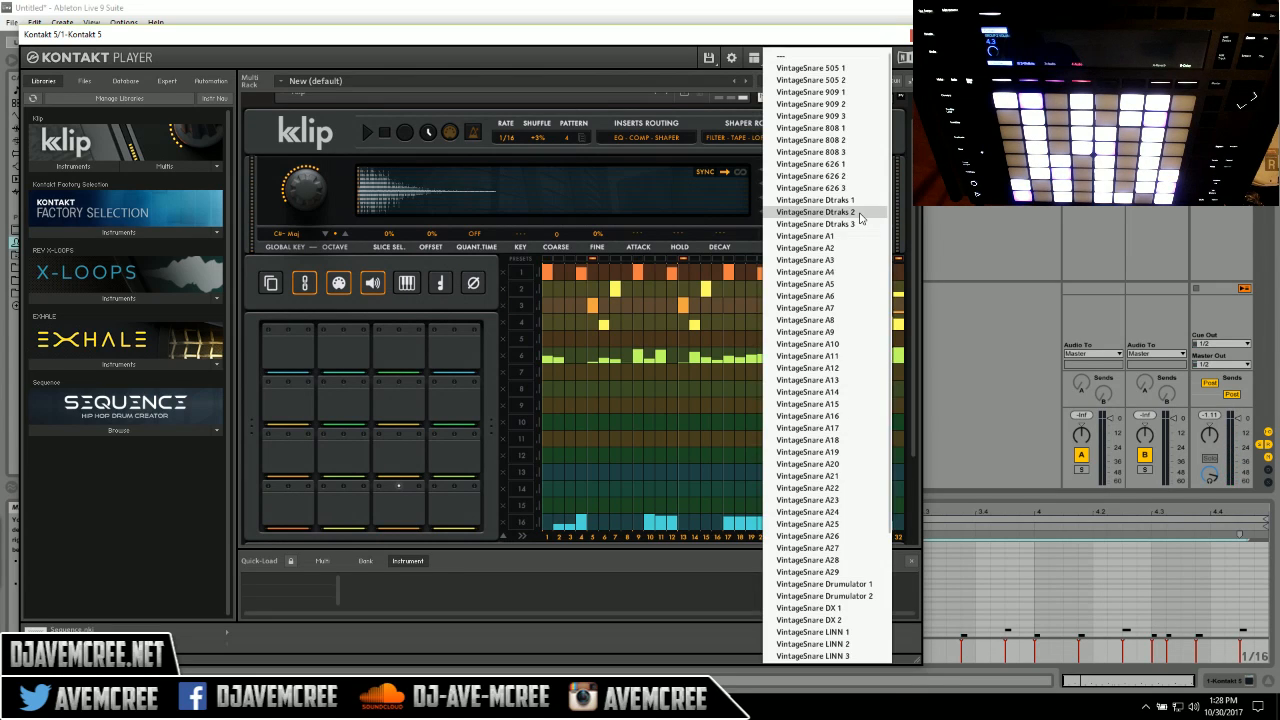
click(694, 117)
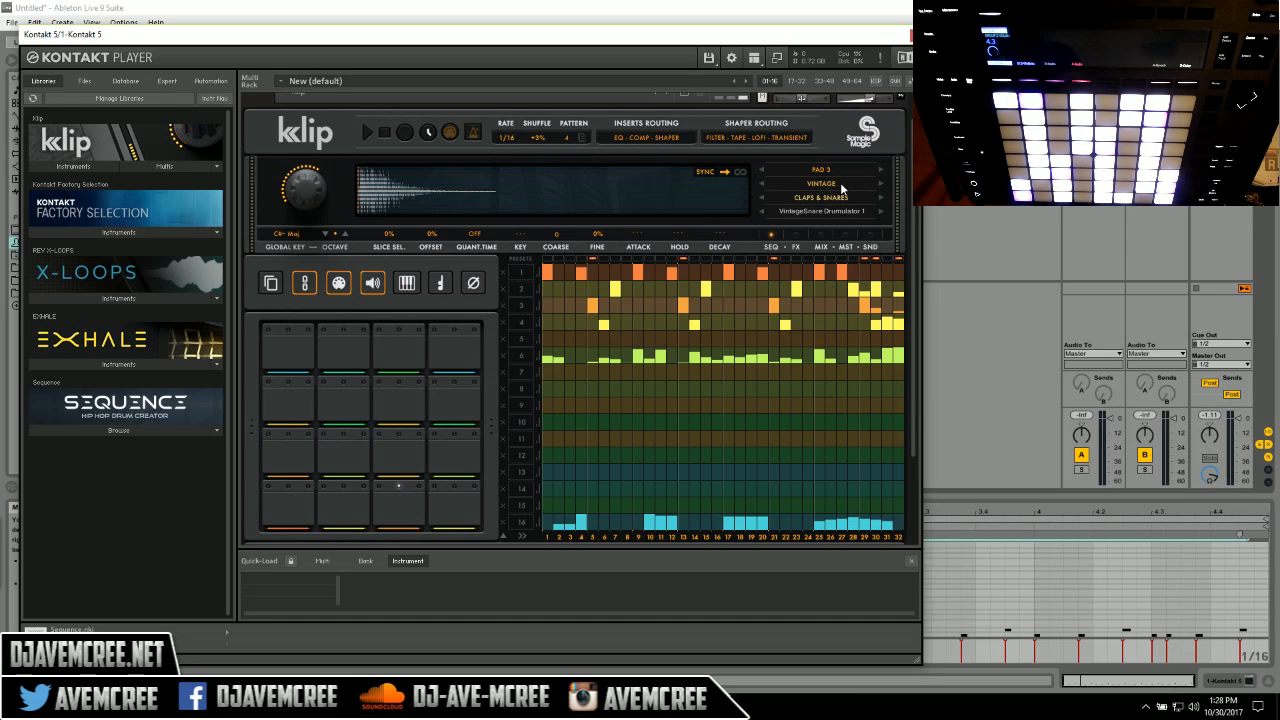
click(842, 188)
click(823, 197)
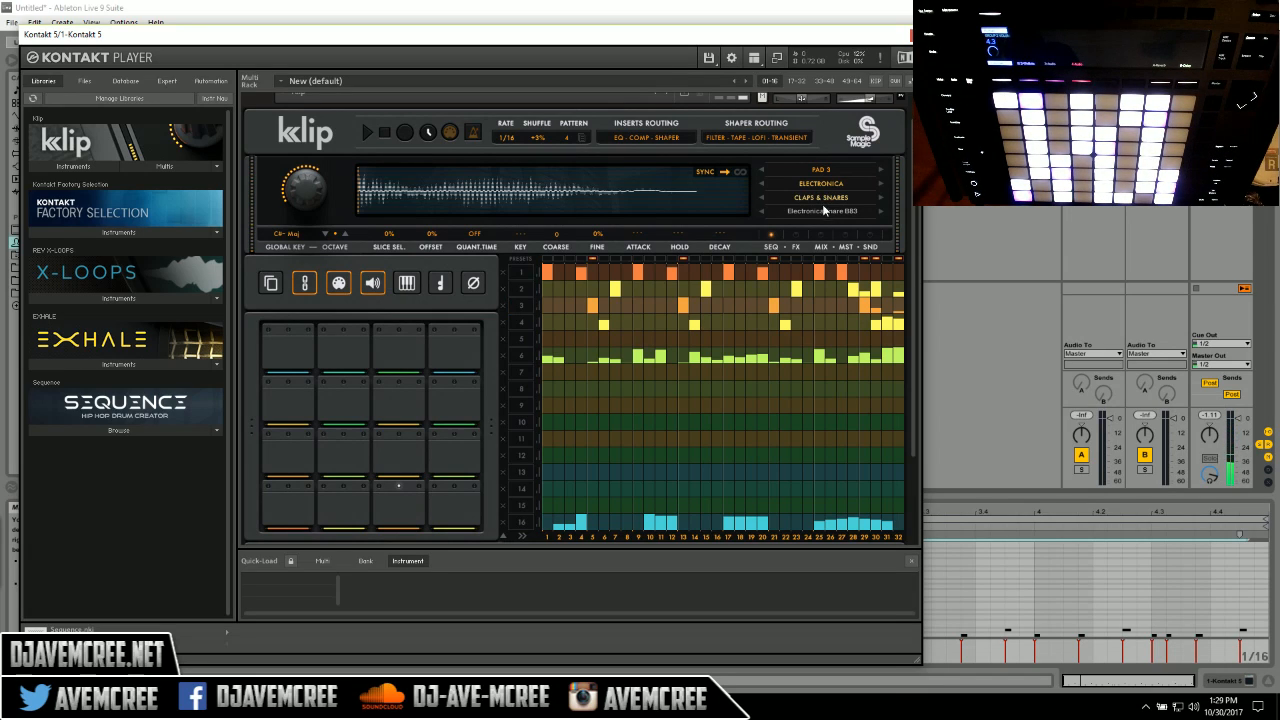
click(824, 218)
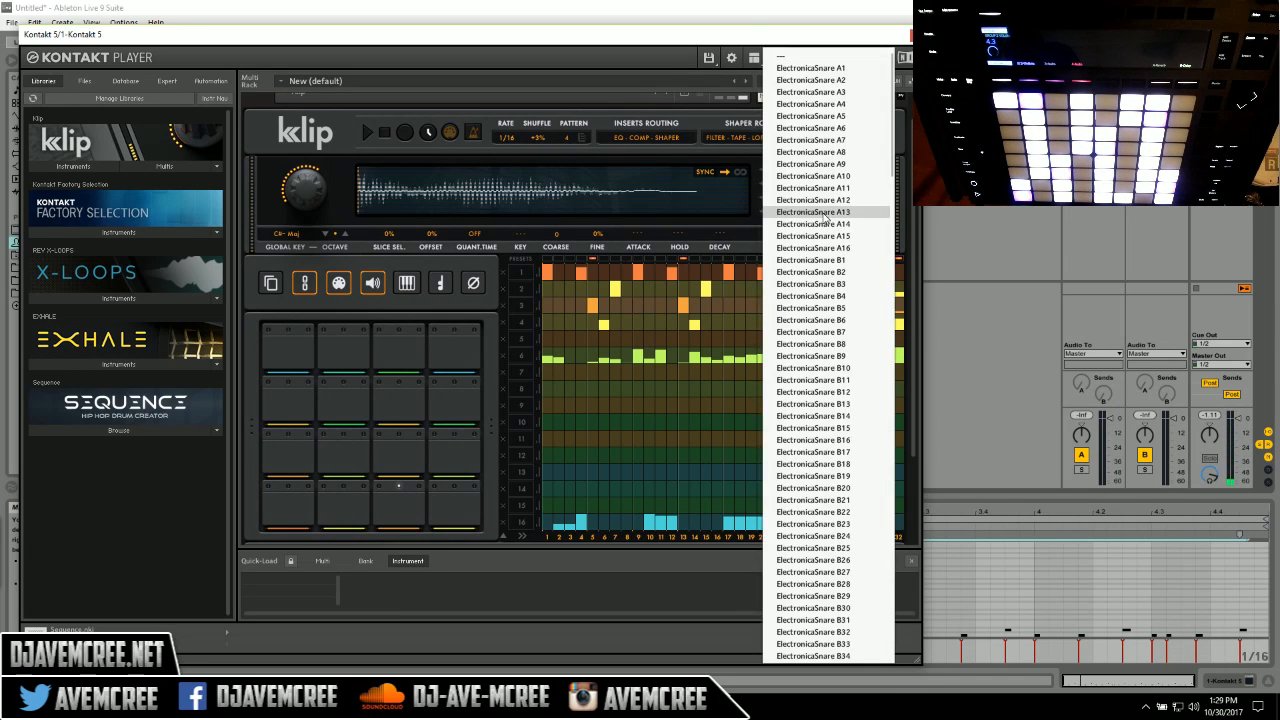
click(847, 103)
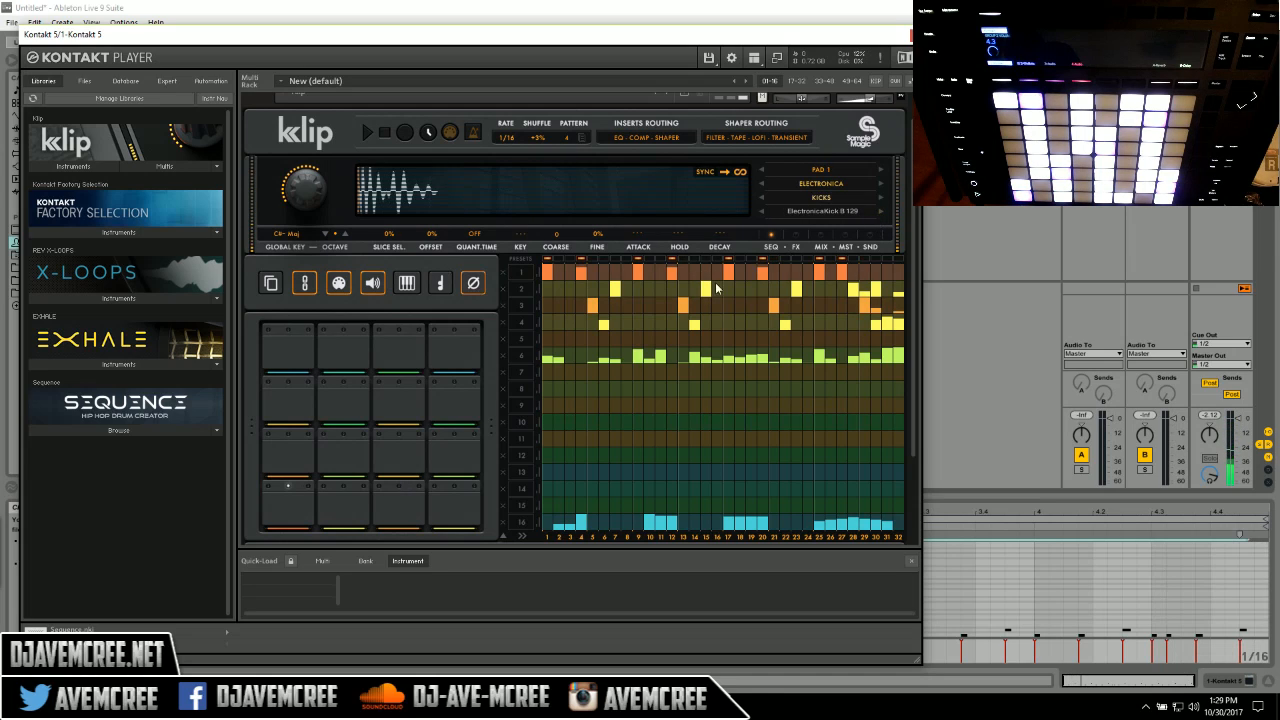
click(396, 503)
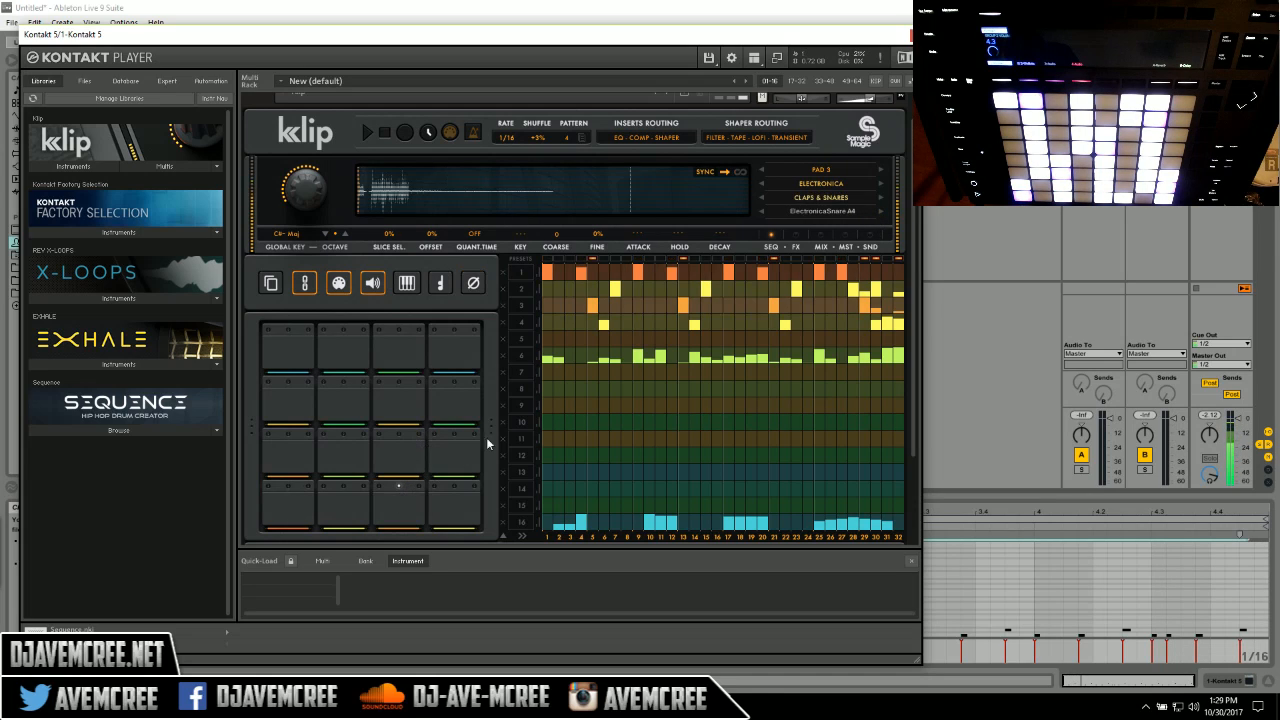
Advance pad 3 to the ElectronicaSnare A5 sample, show the mixer page and select pad 3 again.
click(881, 212)
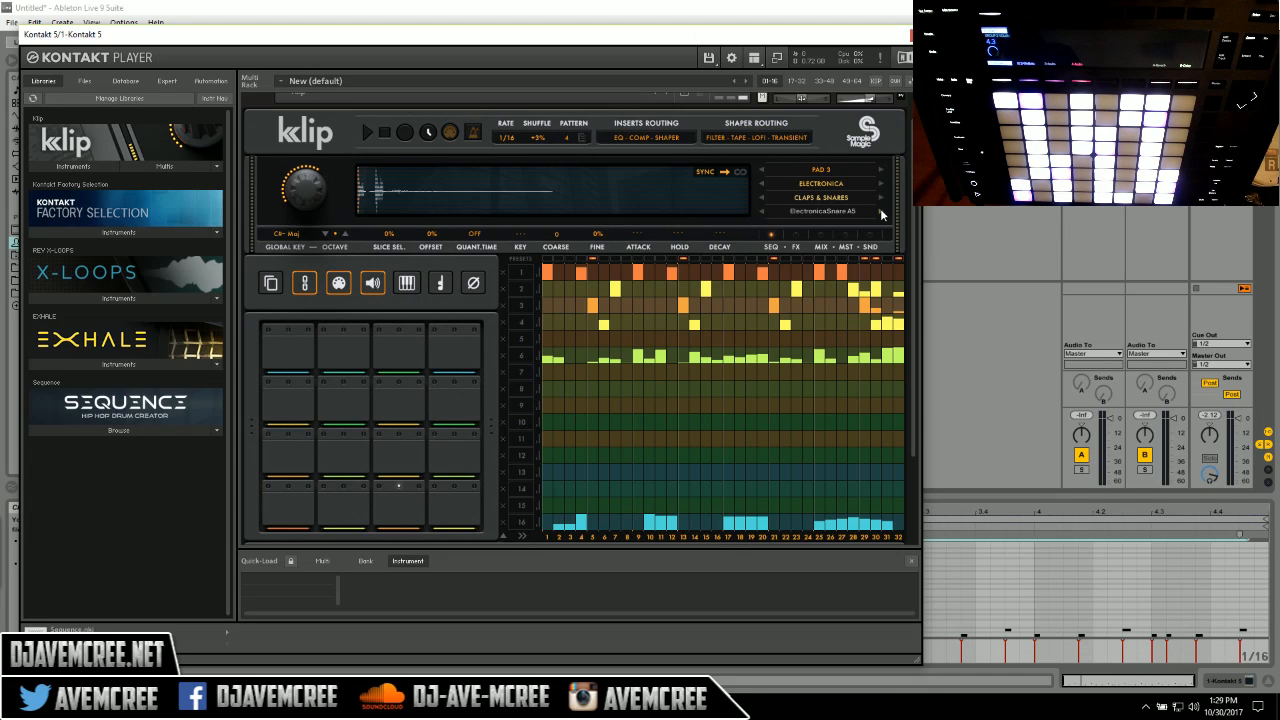
click(827, 233)
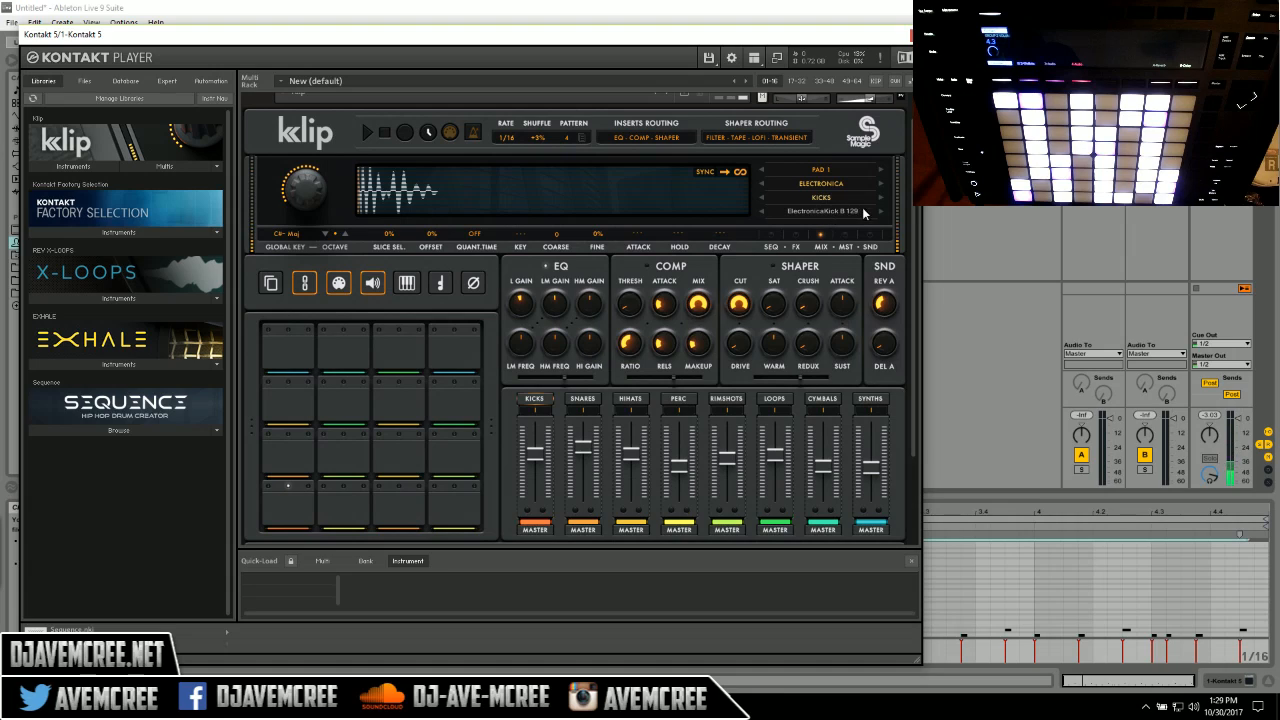
click(389, 514)
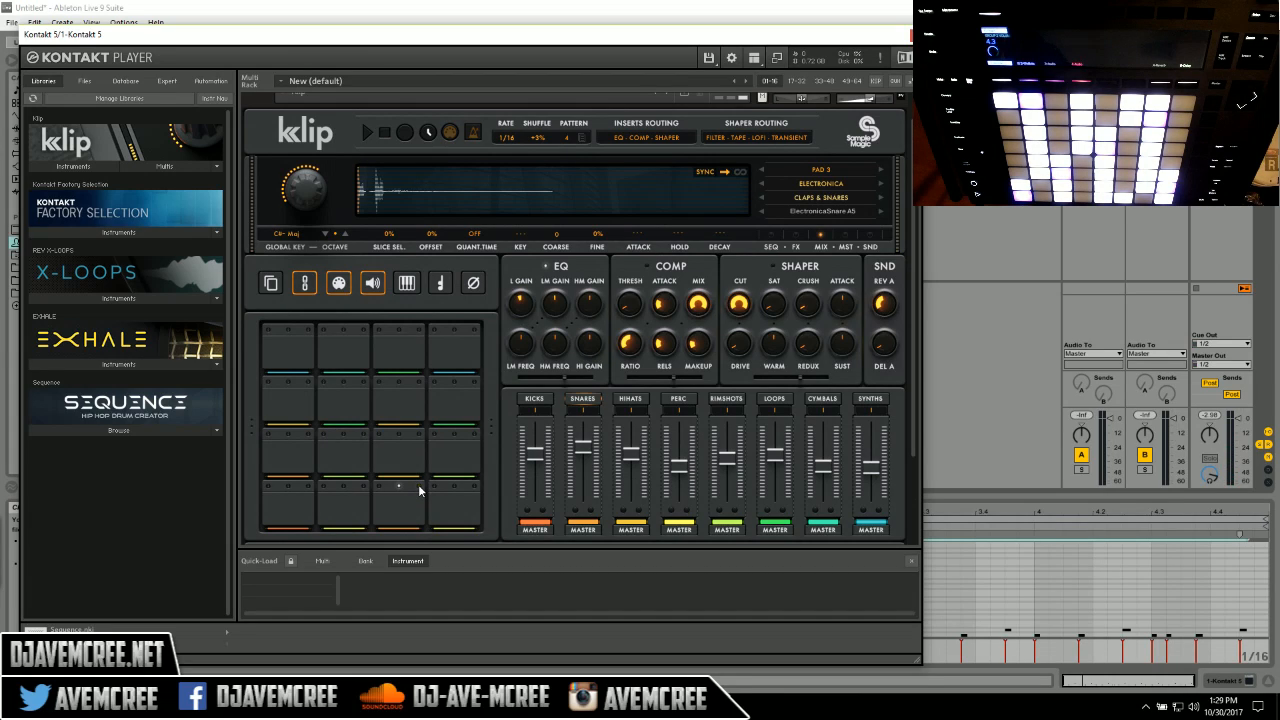
Audition pad 3's snares by stepping forward to ElectronicaSnare A10, and switch the pad to ElectronicaSnare B21.
click(884, 213)
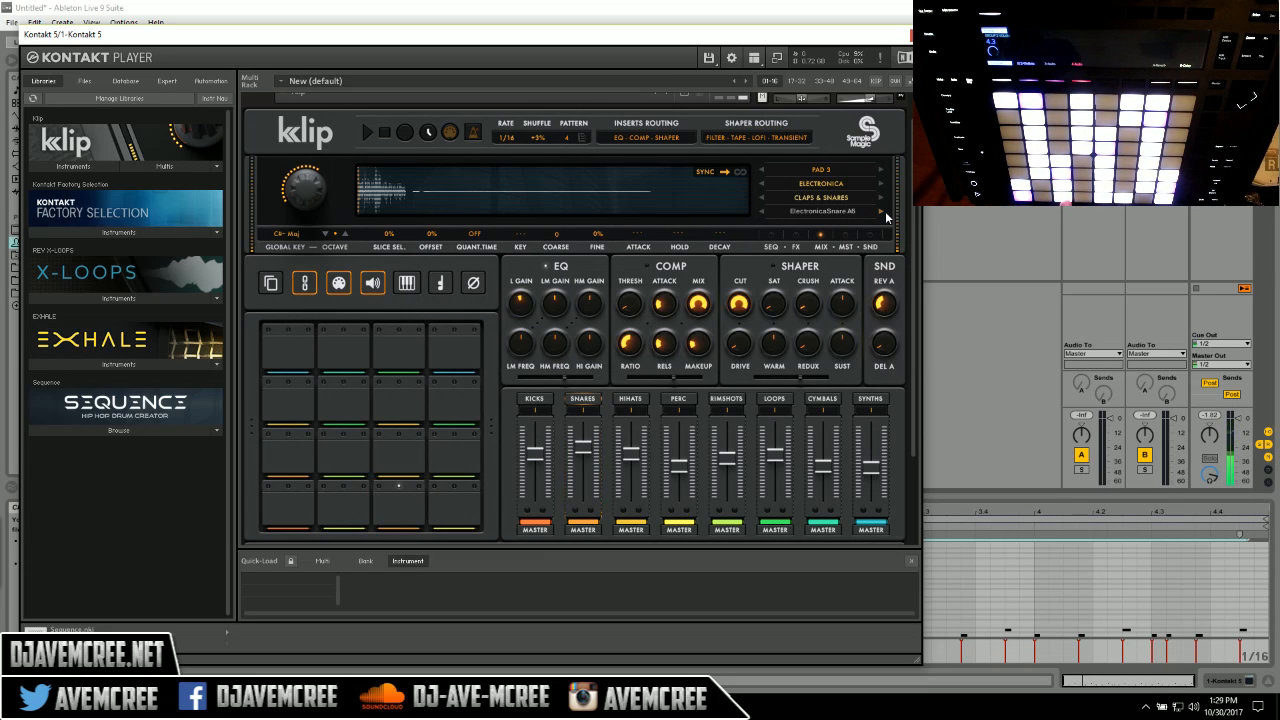
click(882, 212)
click(882, 212)
click(884, 214)
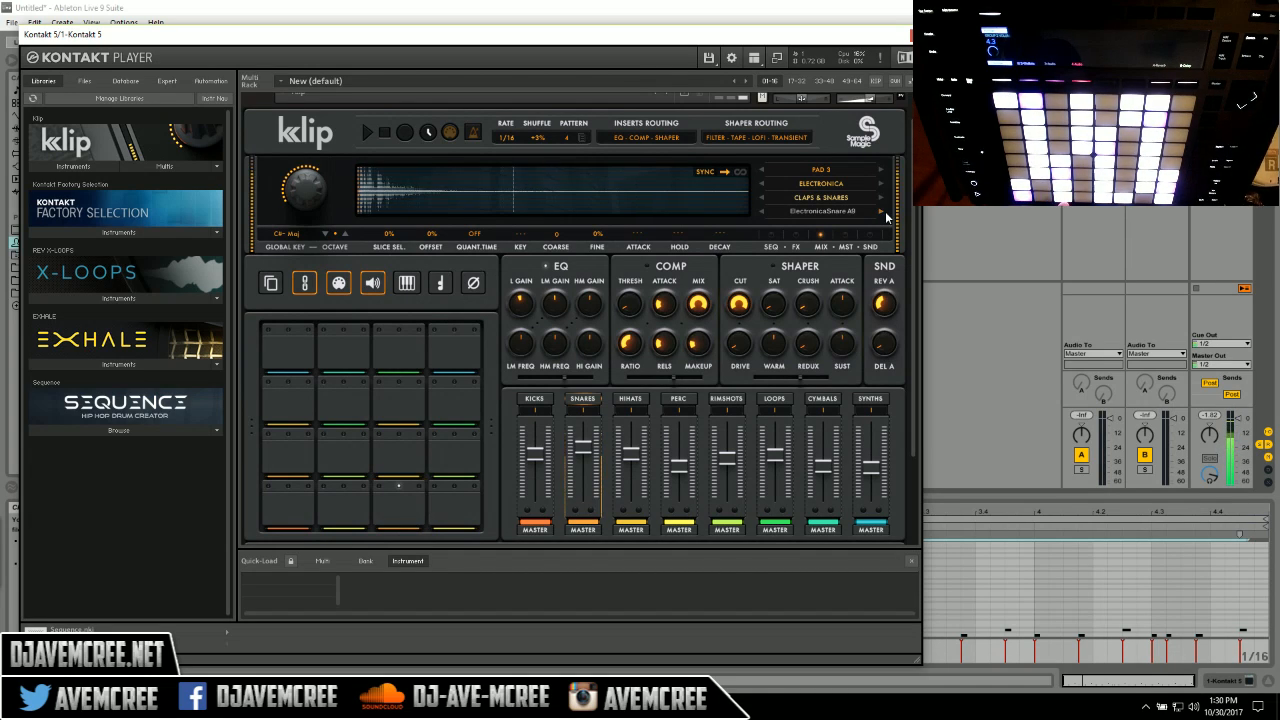
click(884, 213)
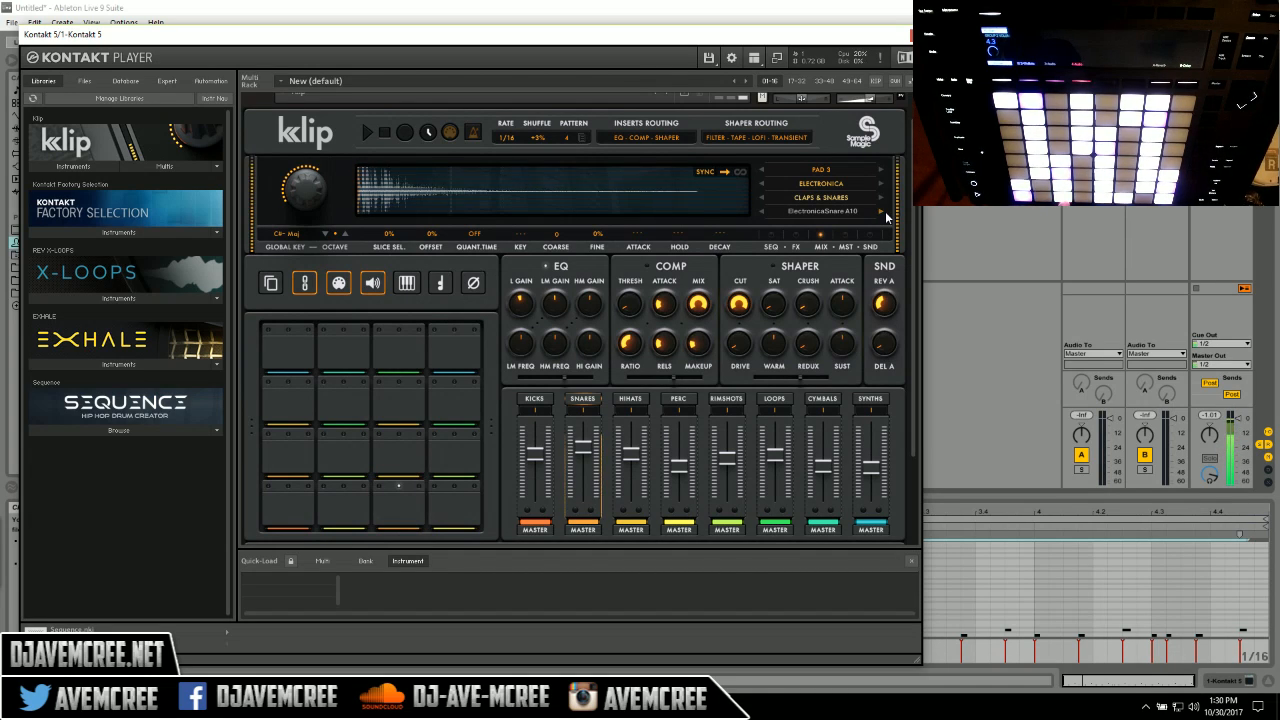
click(804, 212)
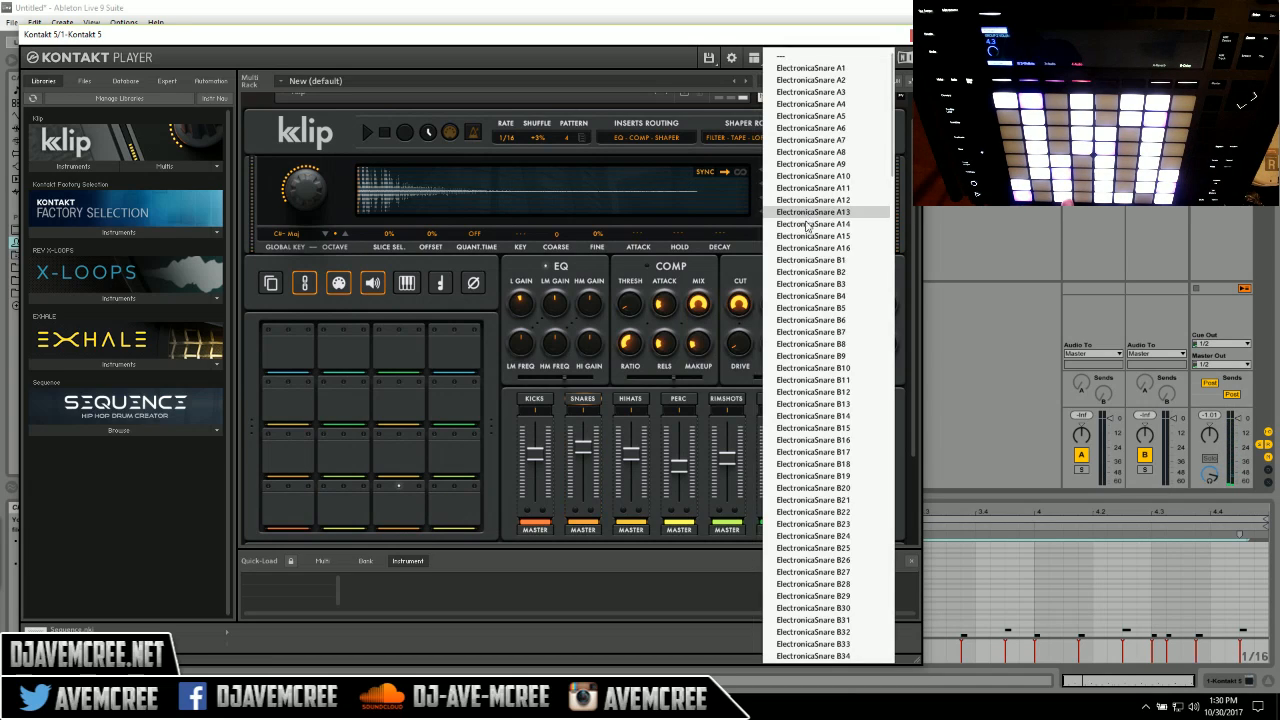
click(831, 502)
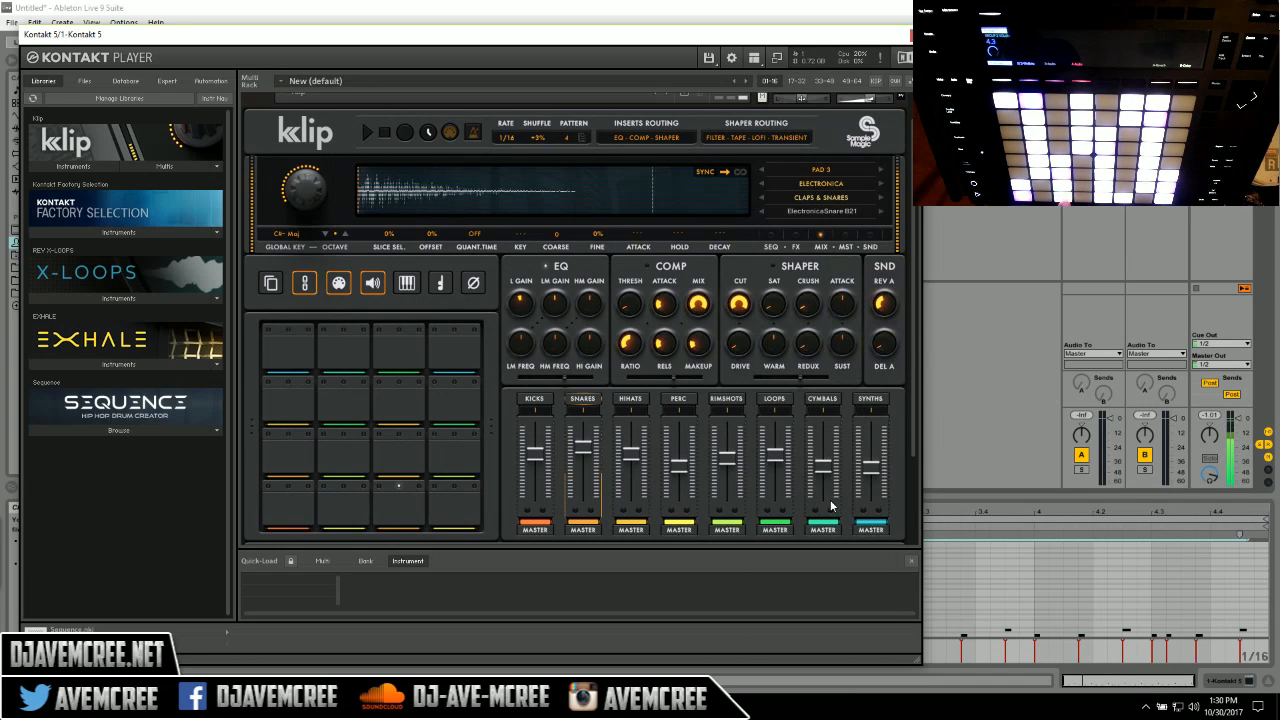
Step pad 10 forward through the Techno music loops from RetroTechno Hope to RetroTechno Joker [134].
click(882, 212)
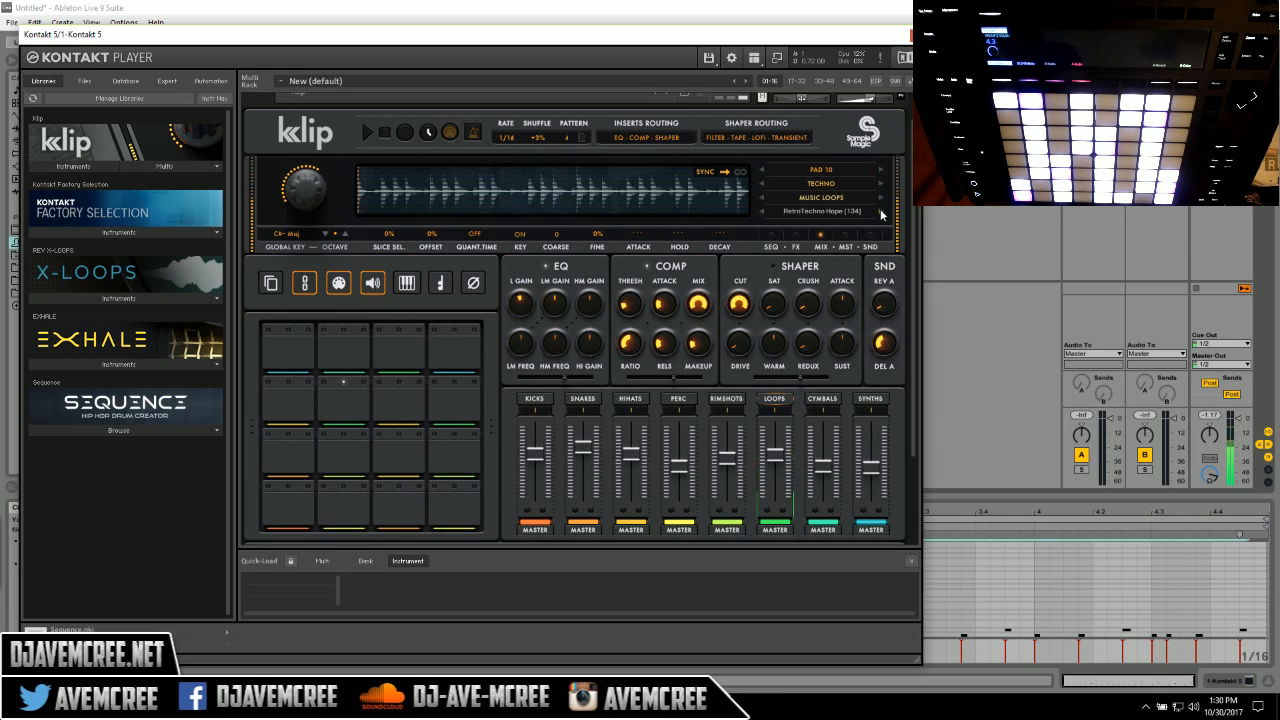
click(881, 213)
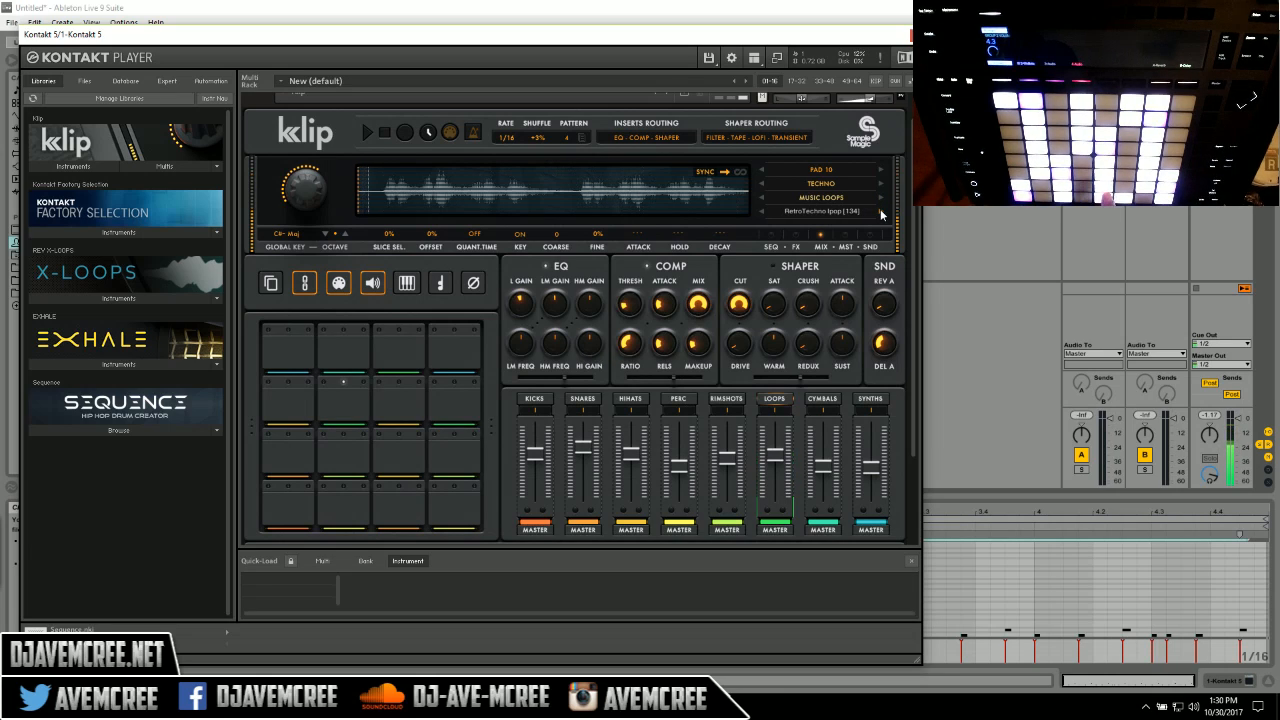
click(881, 213)
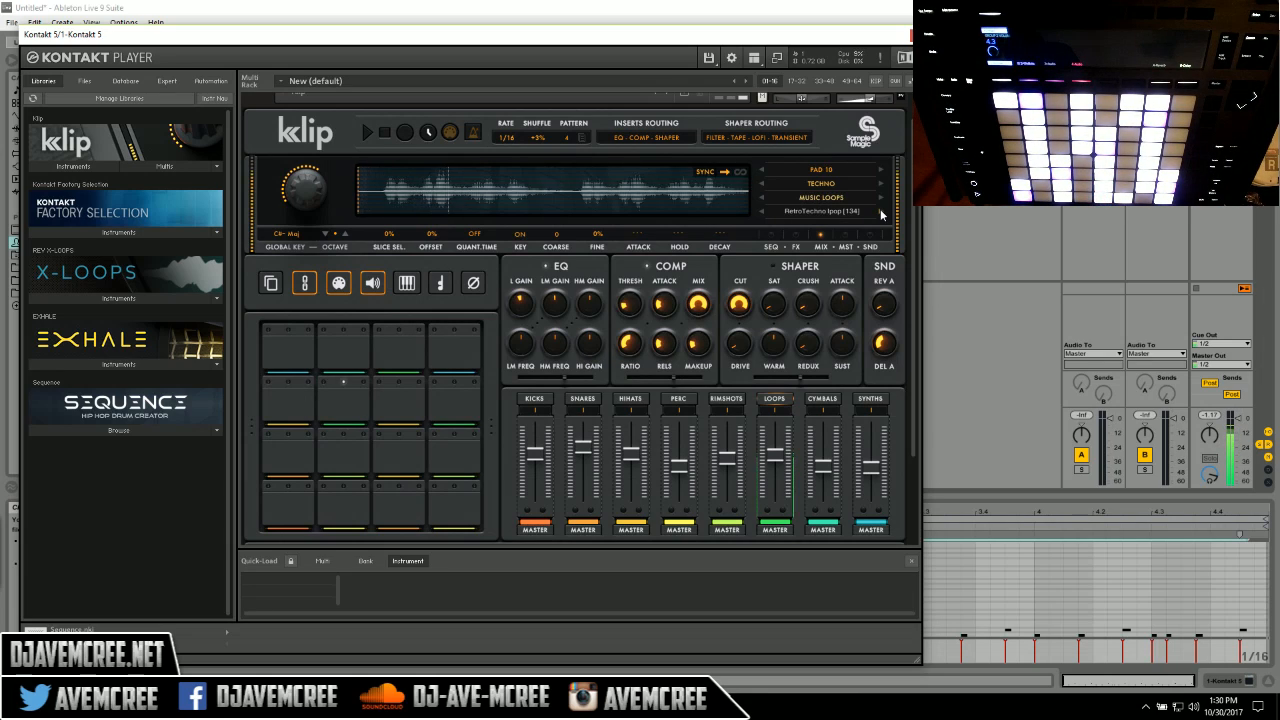
click(880, 212)
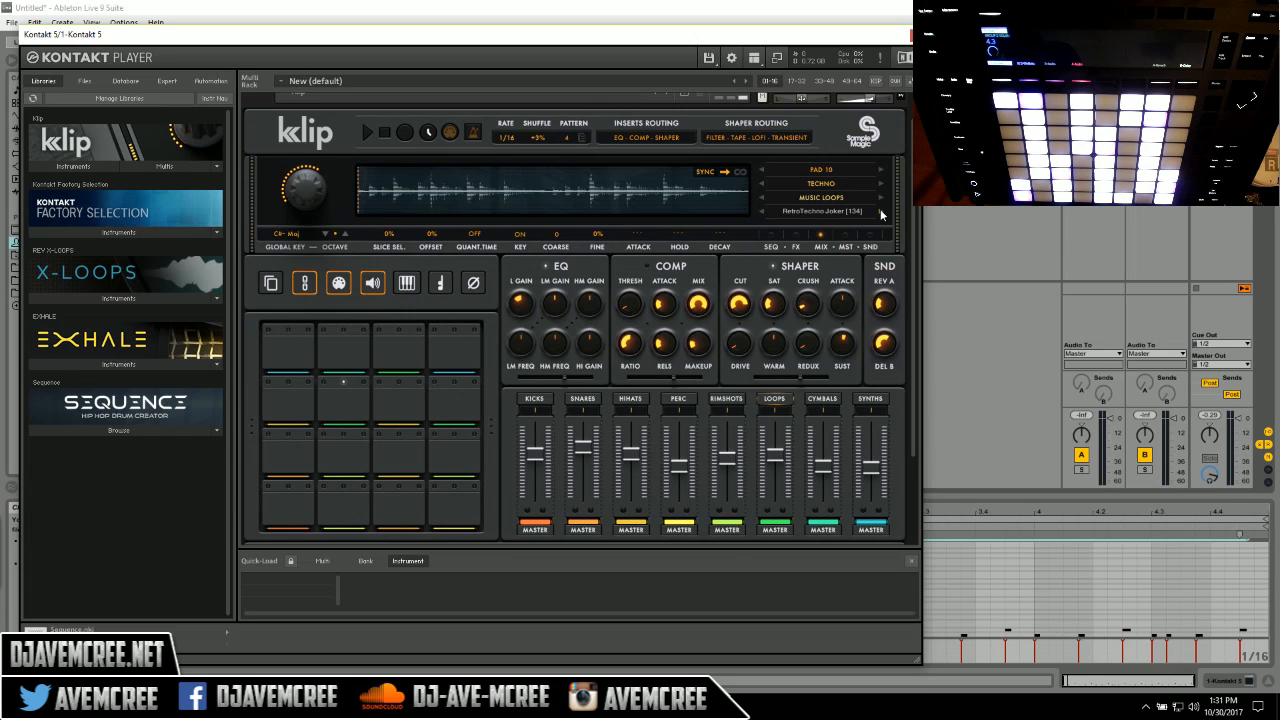
View the sequencer, FX and mixer pages in turn with pad 10 selected.
click(772, 247)
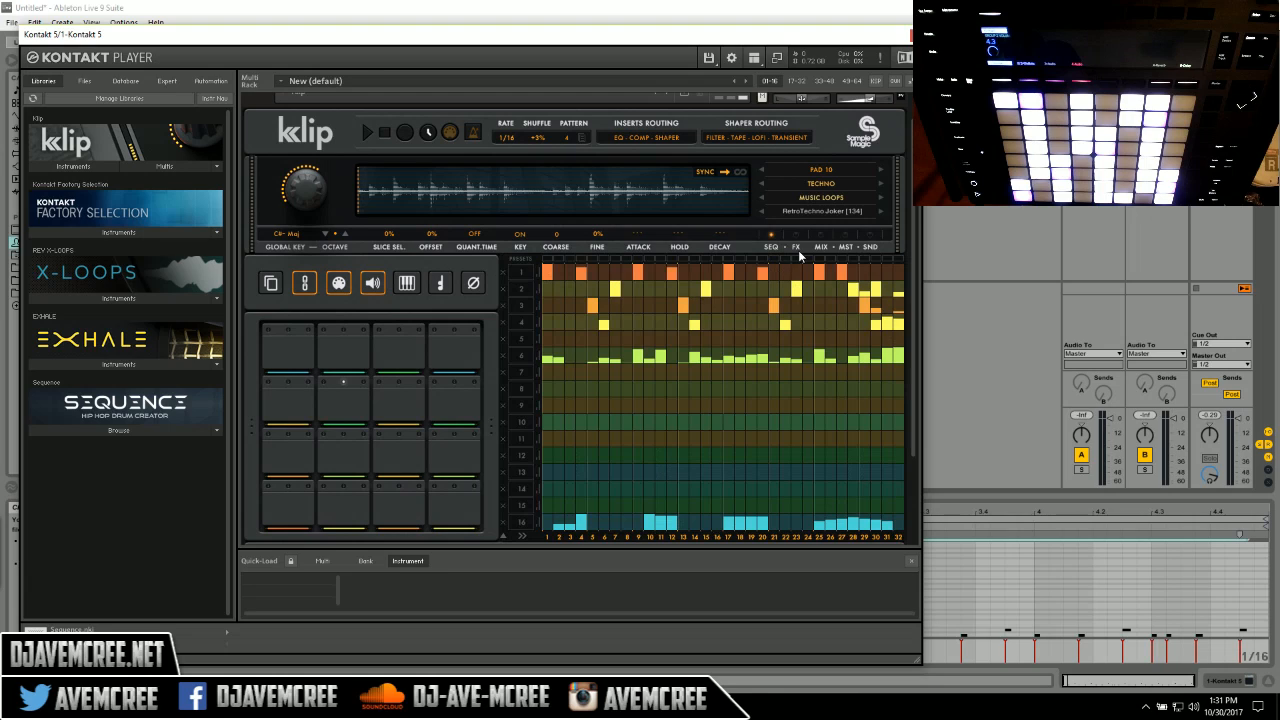
click(798, 250)
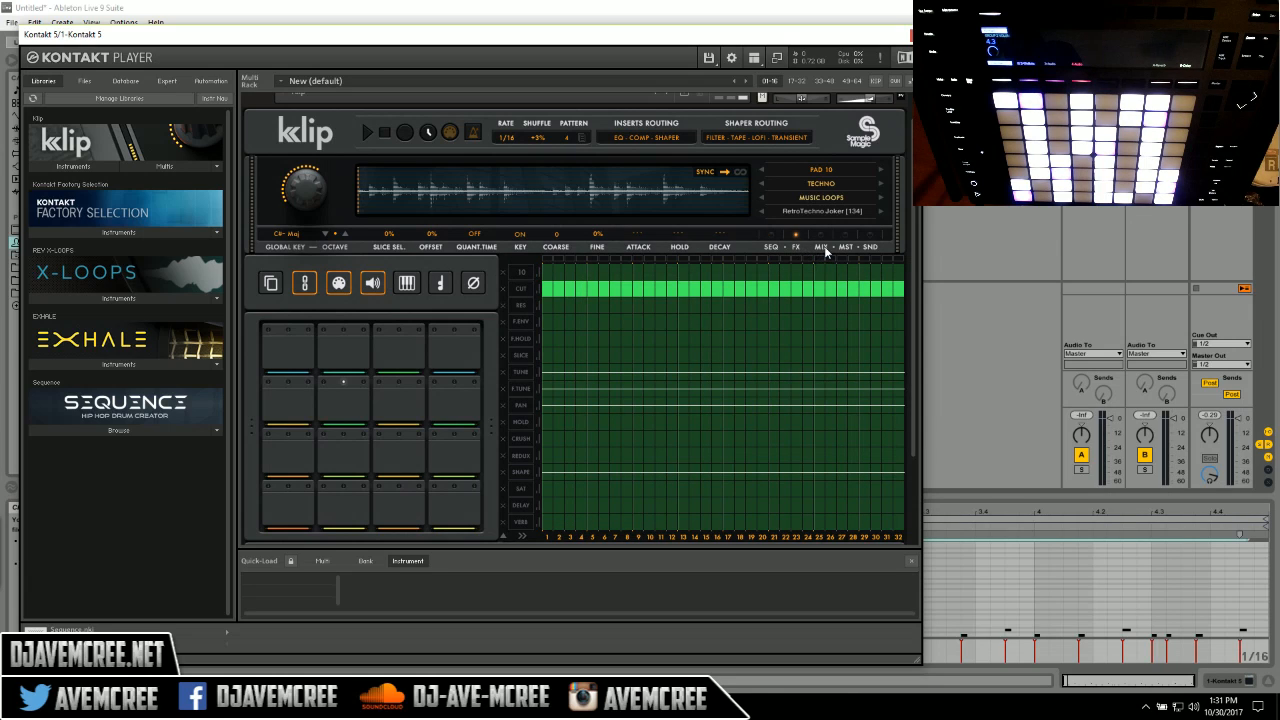
click(822, 248)
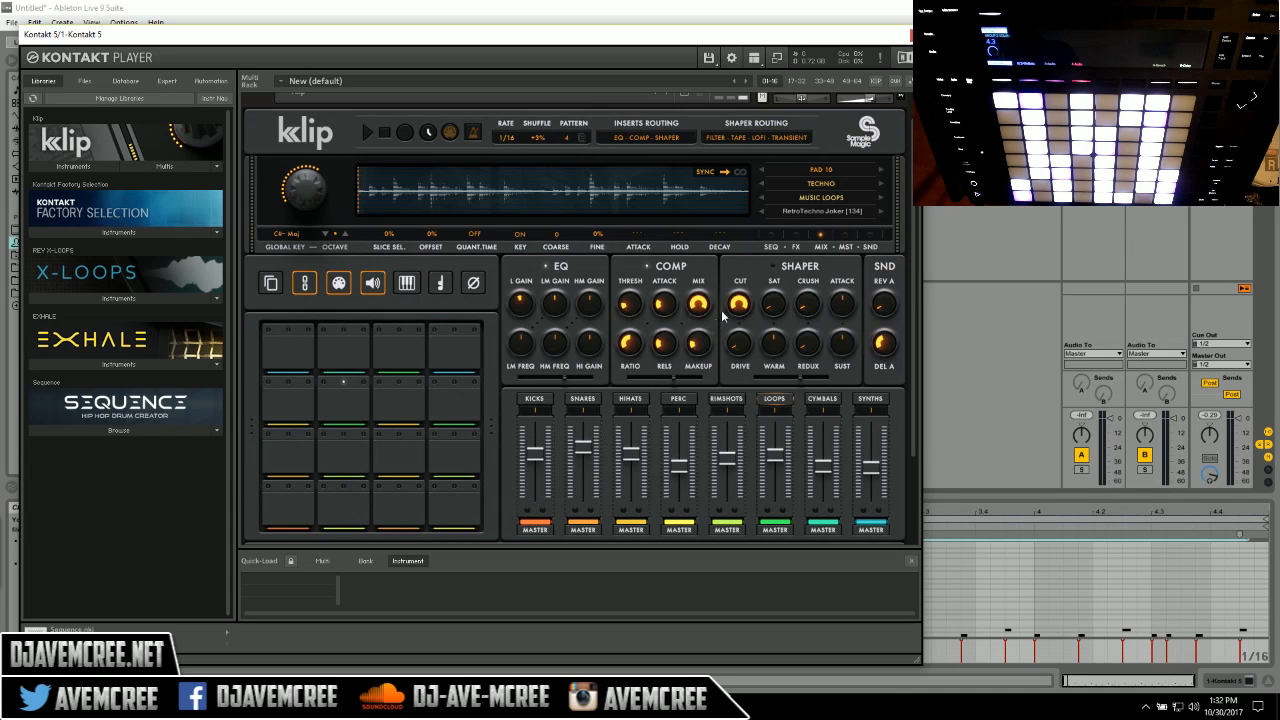
Show pad 10's FX page and draw filter envelope values in the F.ENV lane across steps 1 to 26.
click(800, 251)
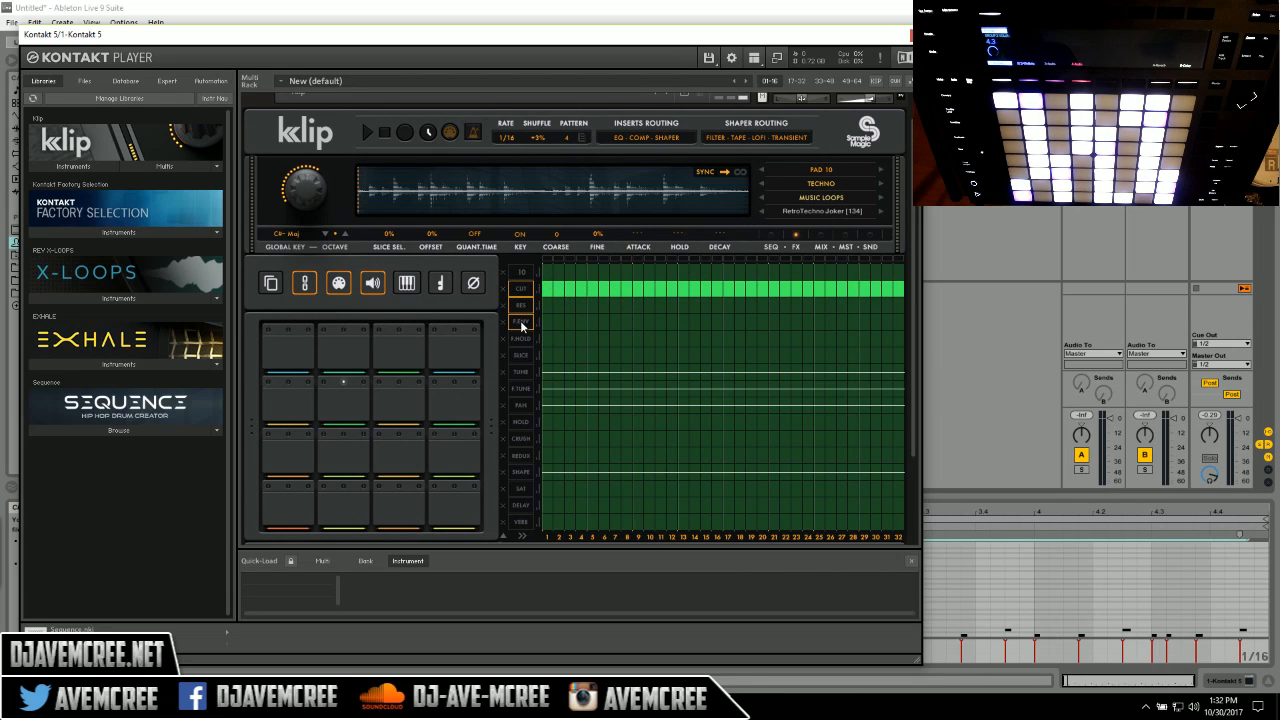
mouse_move(548, 318)
mouse_down()
mouse_move(620, 312)
mouse_move(665, 290)
mouse_move(757, 350)
mouse_move(820, 324)
mouse_move(699, 334)
mouse_move(835, 328)
mouse_move(522, 324)
mouse_up()
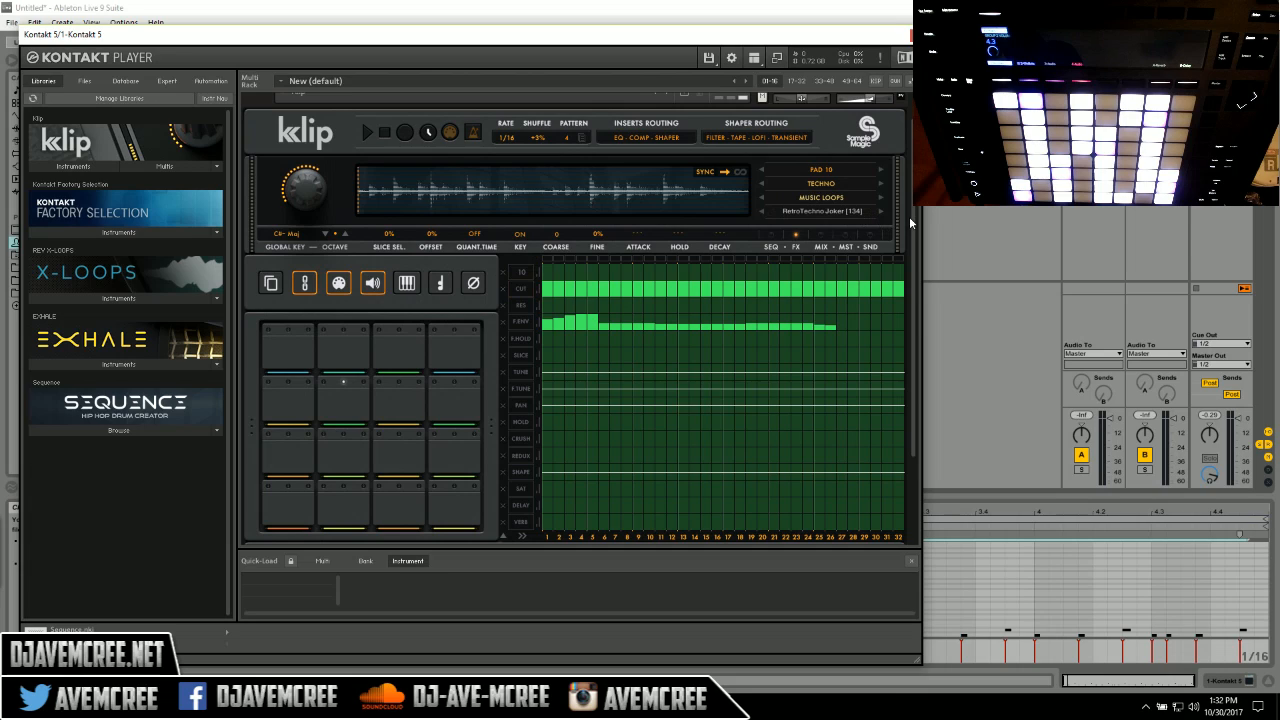
scroll(912, 217, up, 1)
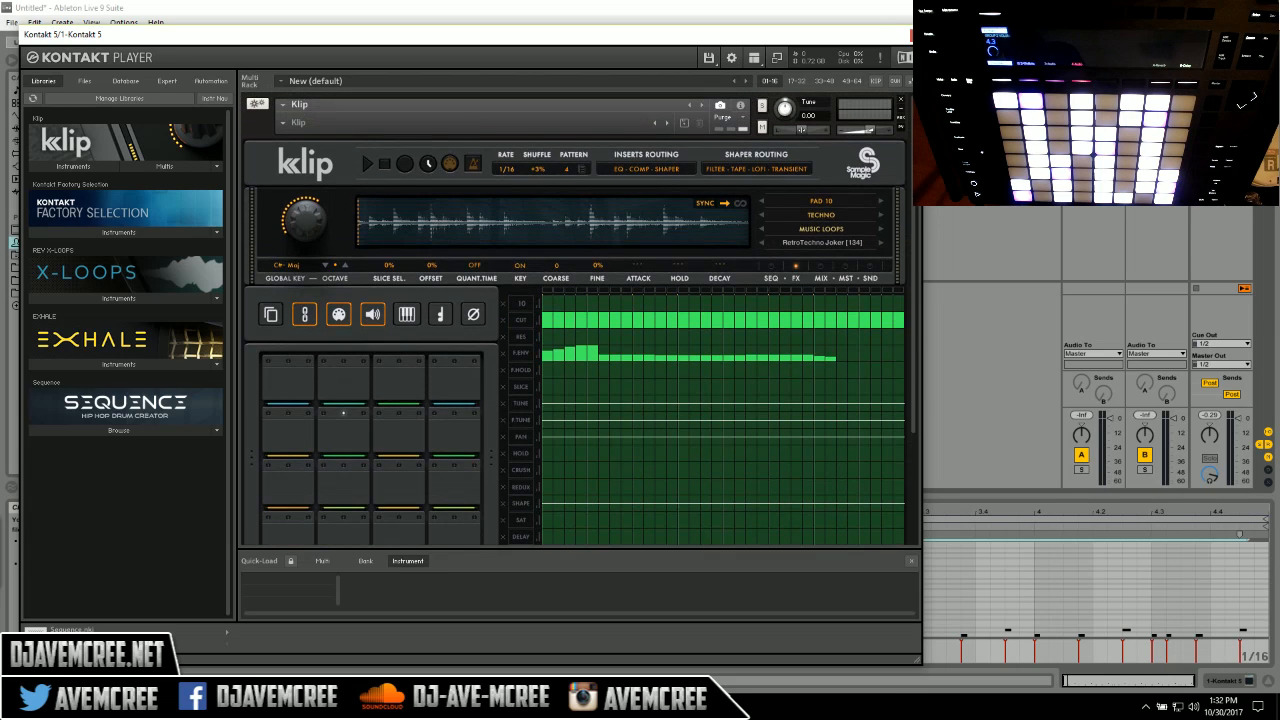